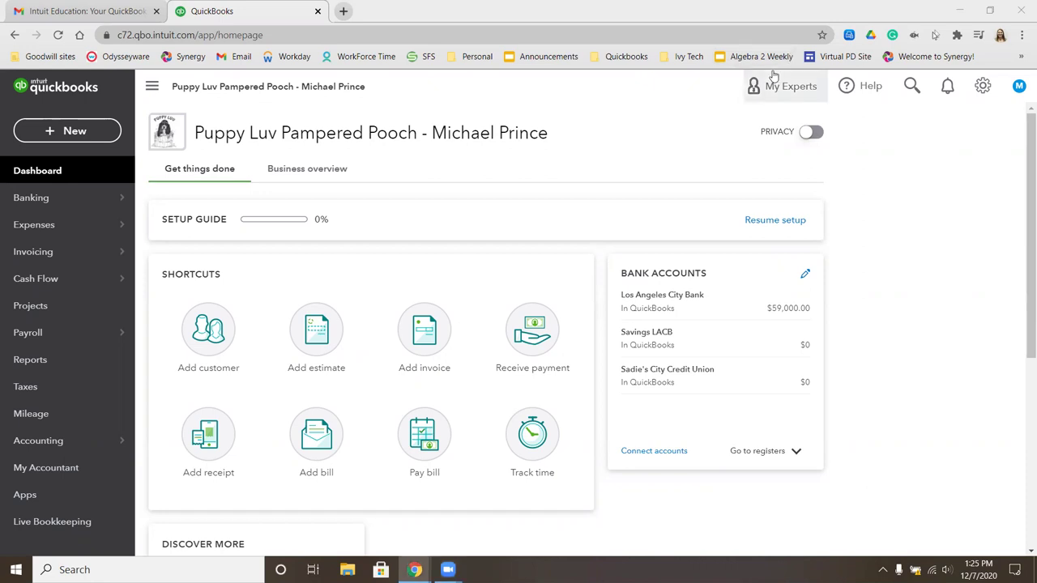
- From the gear menu, open the Products and Services list and start a new item
click(981, 91)
click(581, 187)
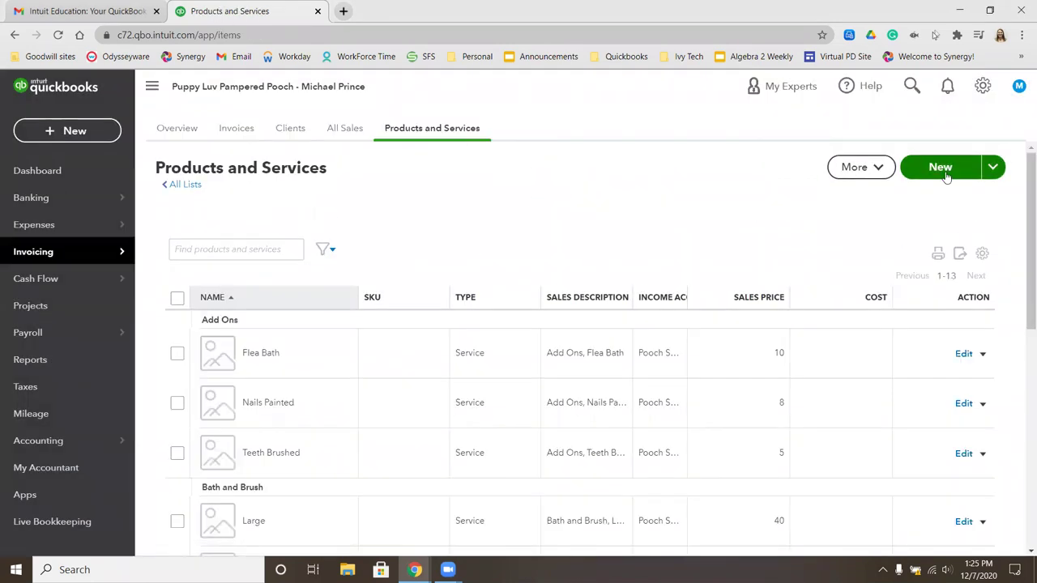
click(940, 169)
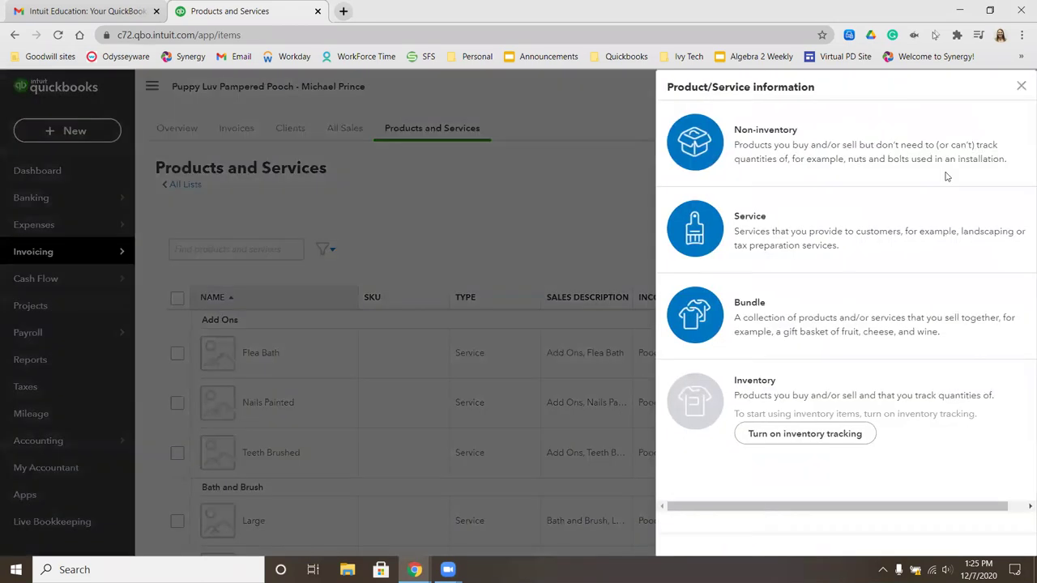
- Make the new item a Service and create a new category named Mini Pet Groom
click(794, 220)
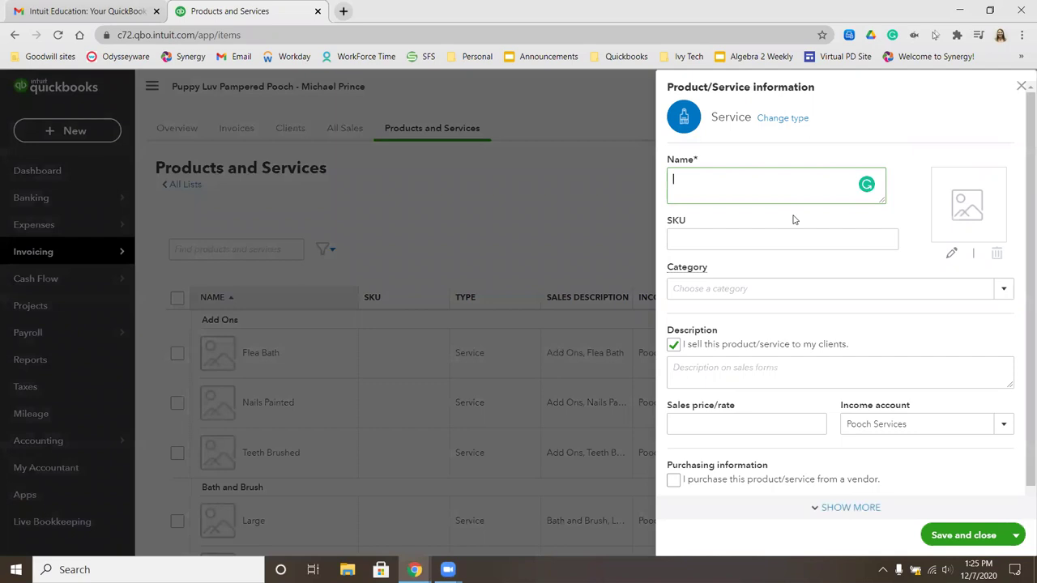
click(759, 296)
text(Mini)
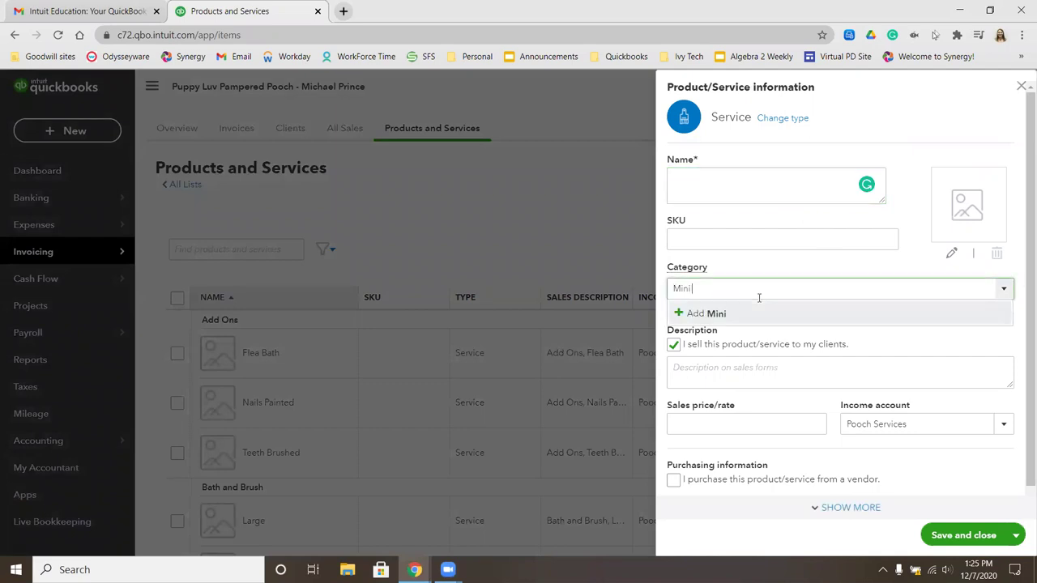
text( Pet Groom)
click(738, 314)
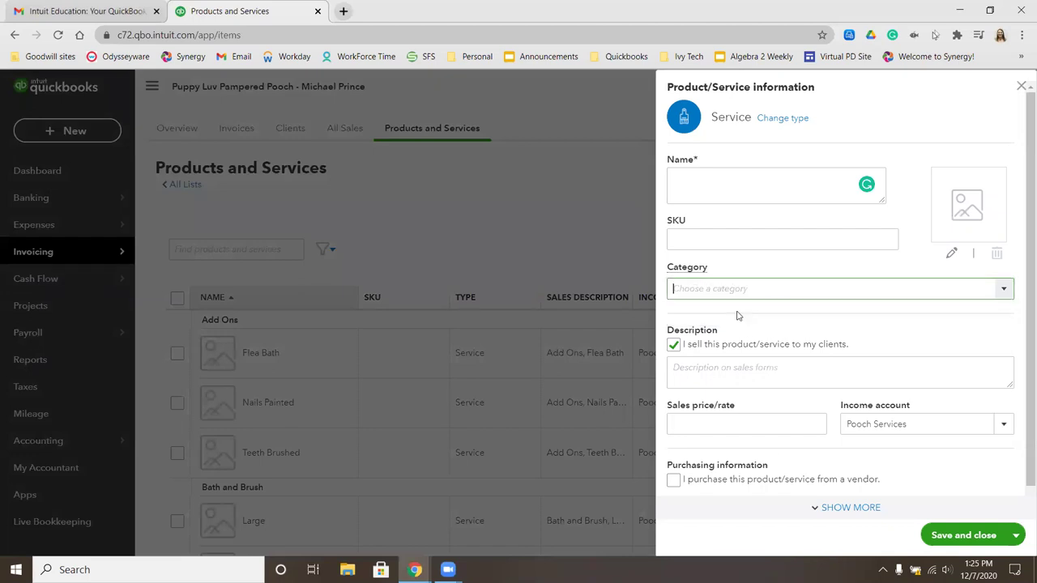
click(798, 417)
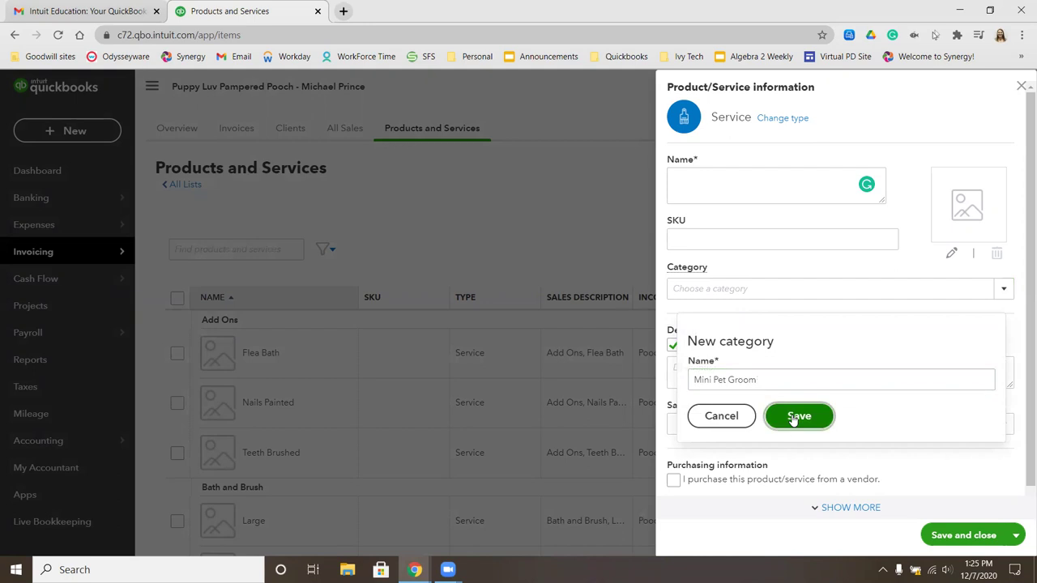
- Name the service Small, with description 'Mini Pet Groom, Small' and rate 25
click(720, 176)
text(Small)
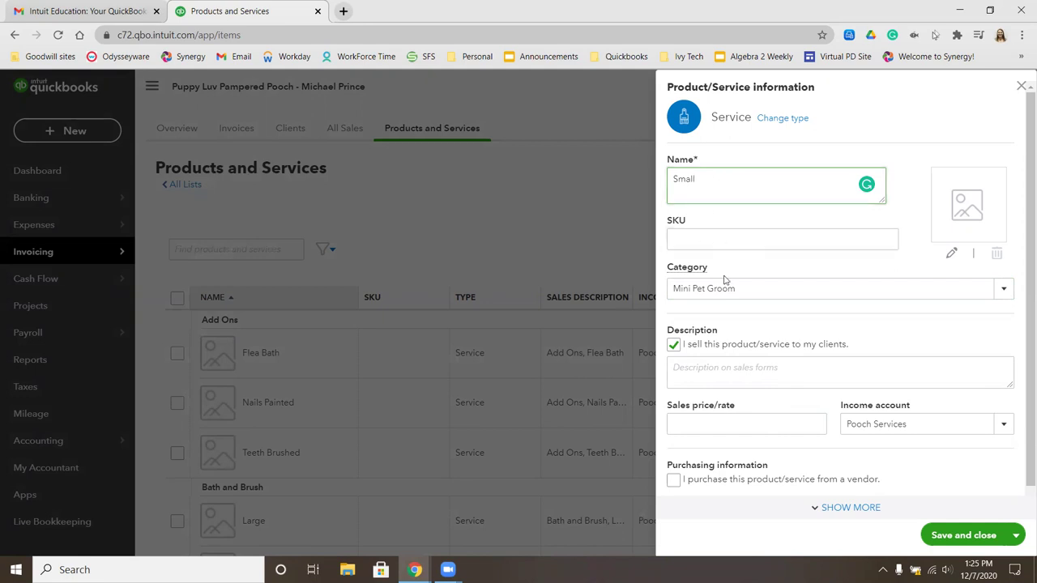
click(708, 373)
text(Mini Pet Groom.)
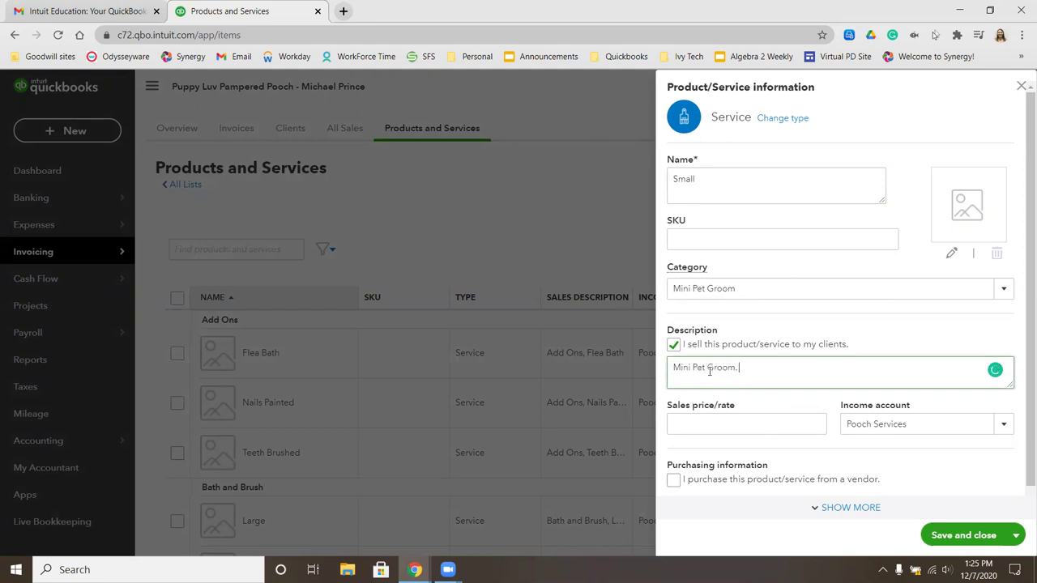
text(mall)
click(751, 433)
text(25)
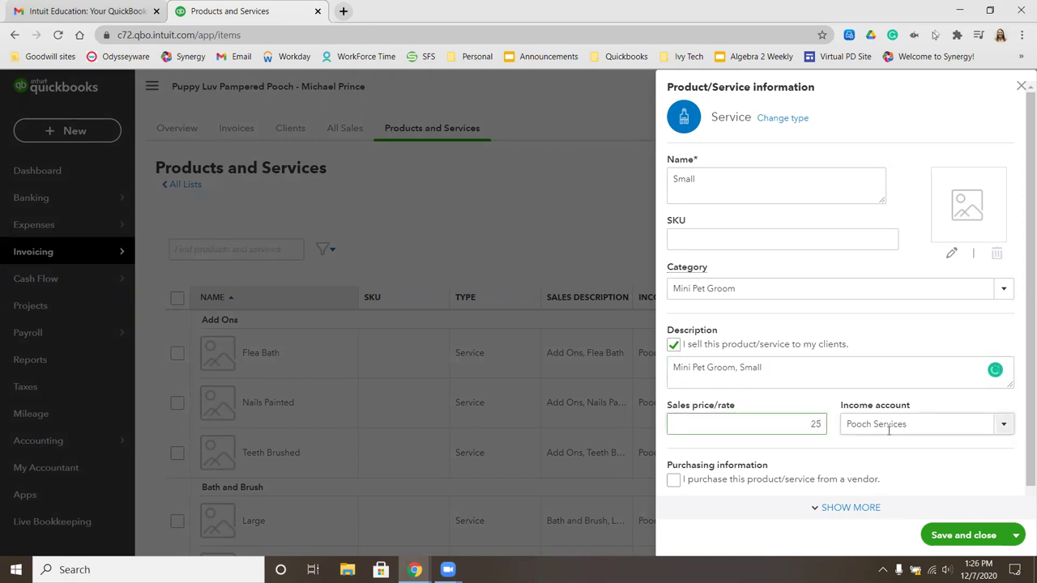
click(1015, 534)
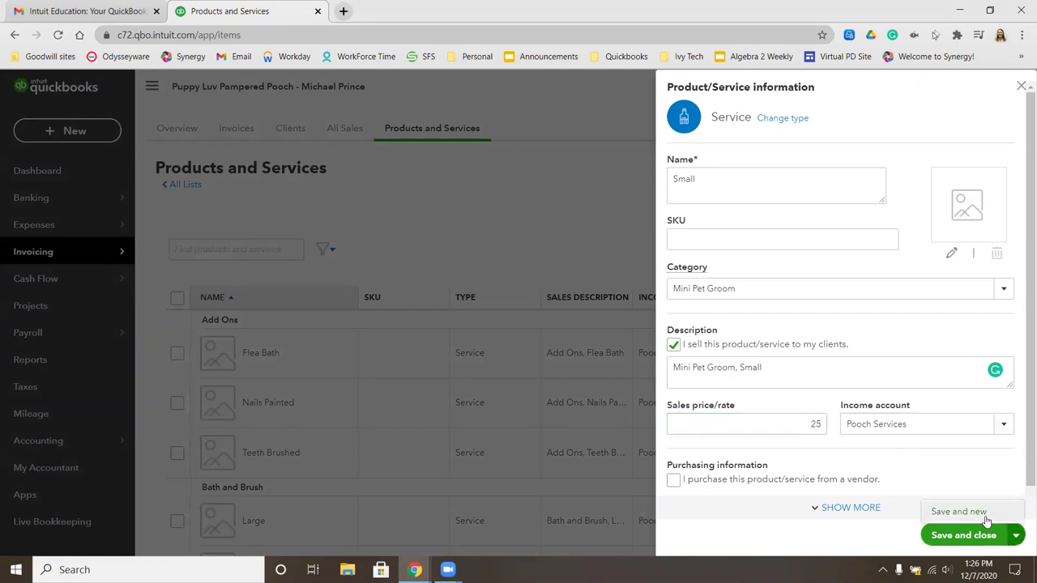
- Save Small, then add a Medium service: Mini Pet Groom, 'Mini Pet Groom, Medium', rate 35
click(985, 515)
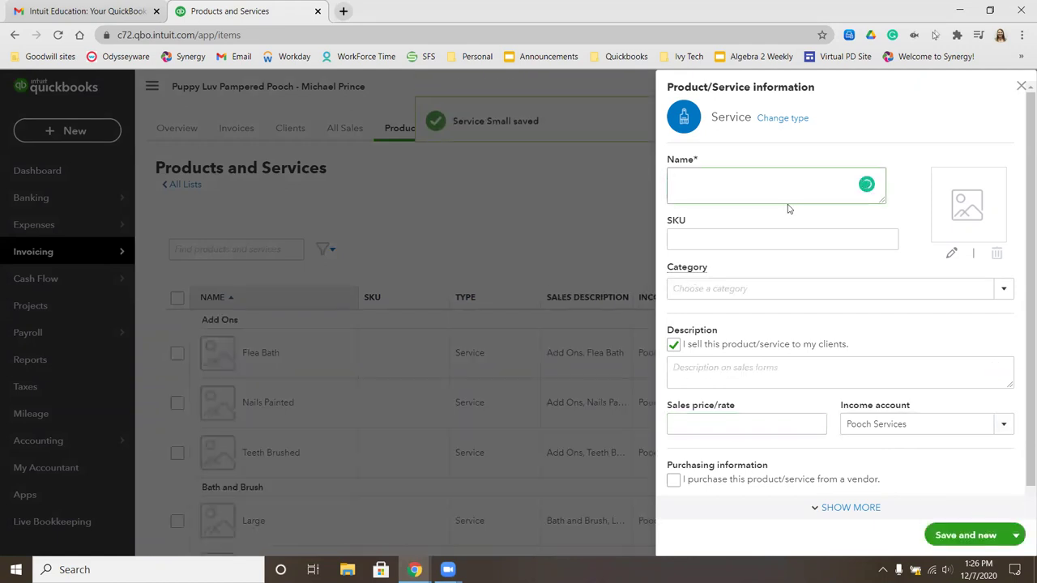
text(Med)
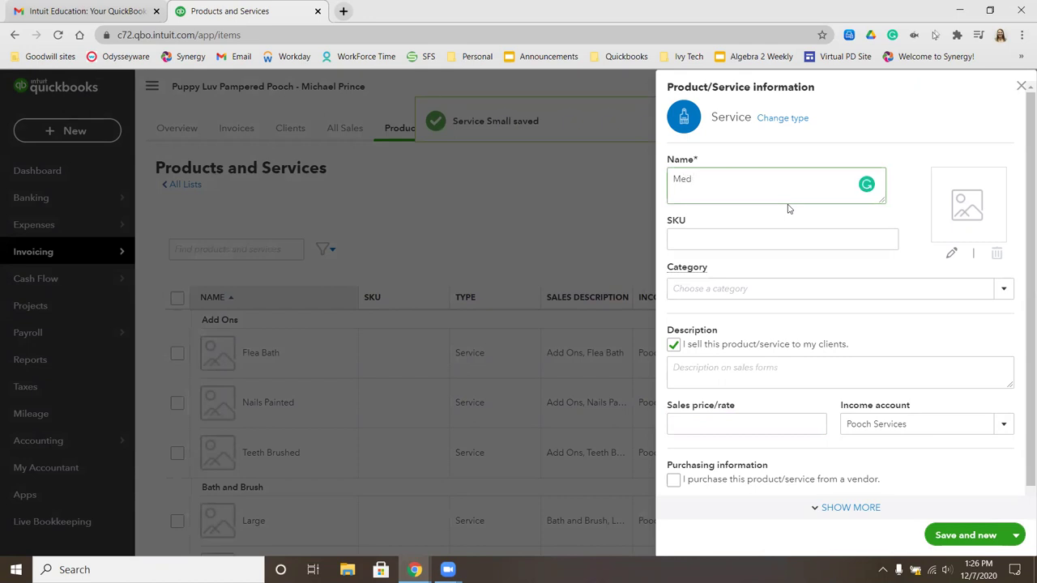
text(uium)
click(729, 288)
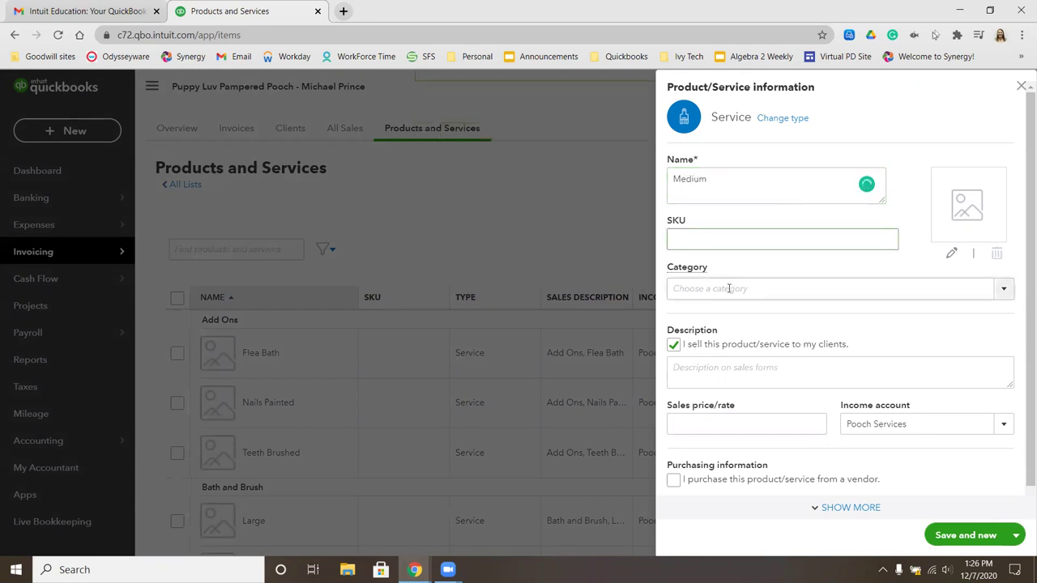
text(min)
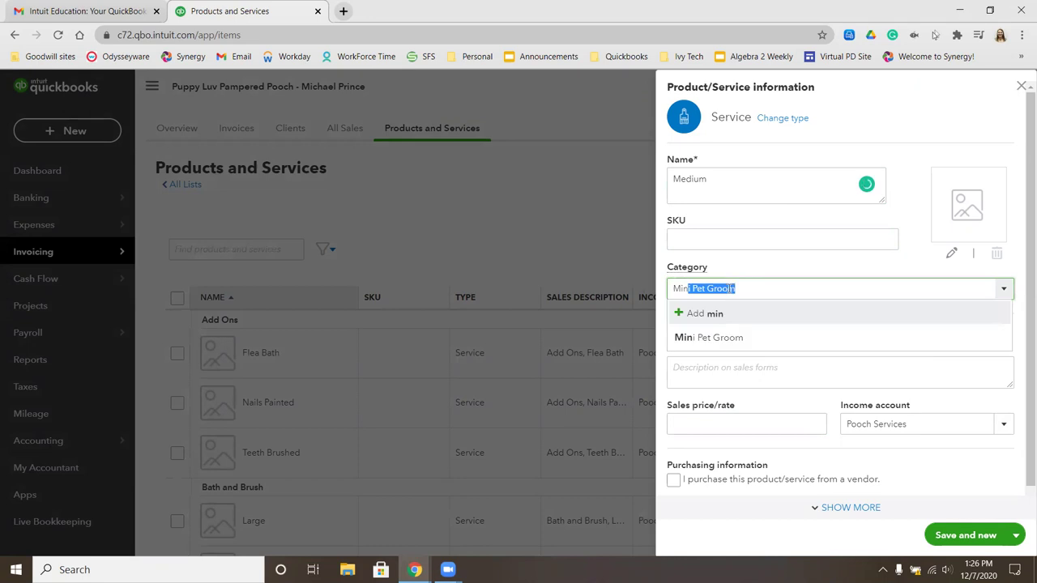
click(718, 338)
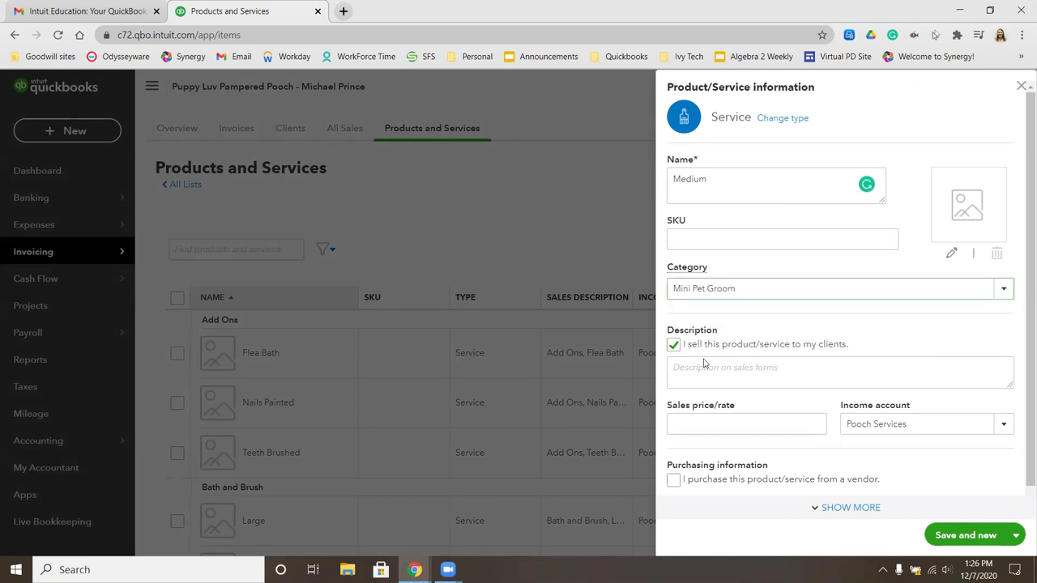
click(693, 384)
text(Mini Pet Groom, Medium)
key(Tab)
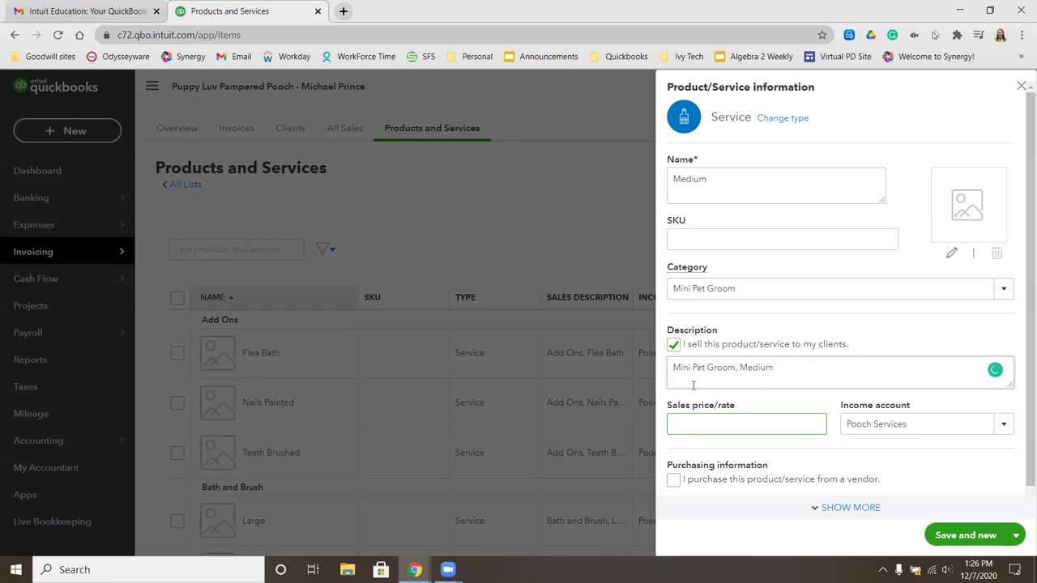
text(35)
click(958, 541)
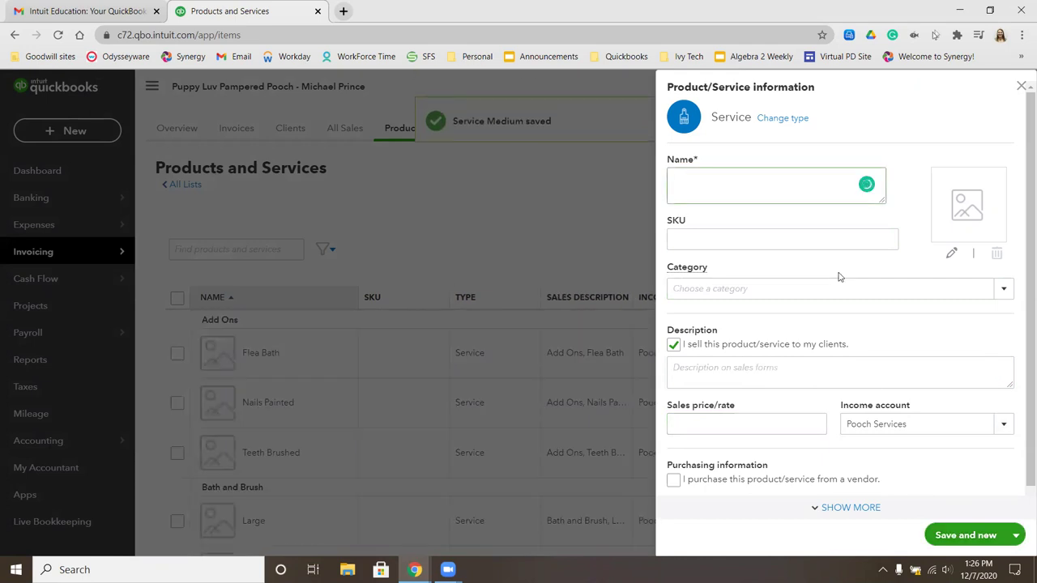
- Save a Large service: Mini Pet Groom category, description 'Mini Pet Groom, Large', rate 45
text(Large)
key(Tab)
key(Tab)
text(Mi)
key(Tab)
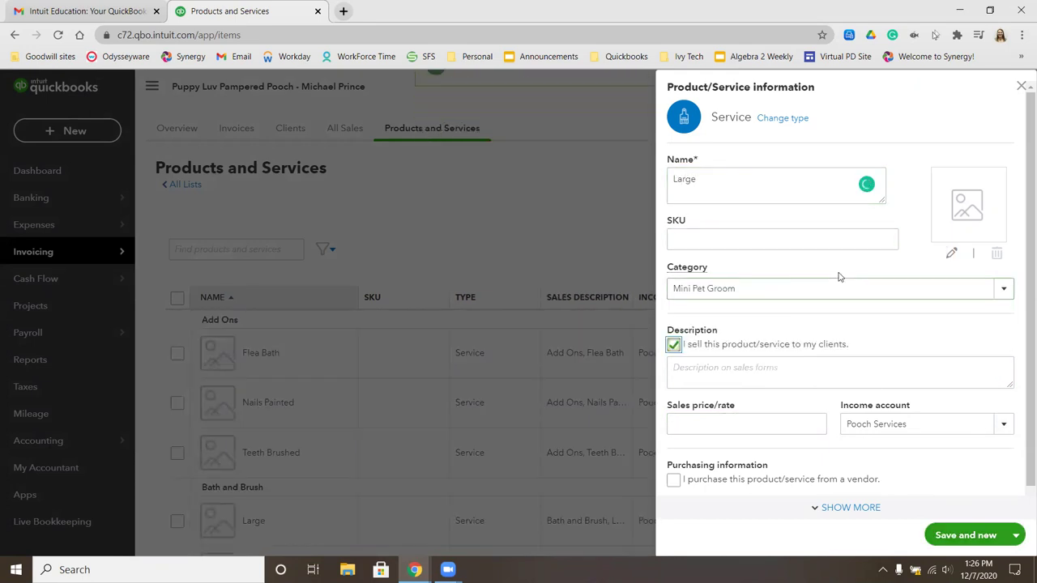
text(Mini)
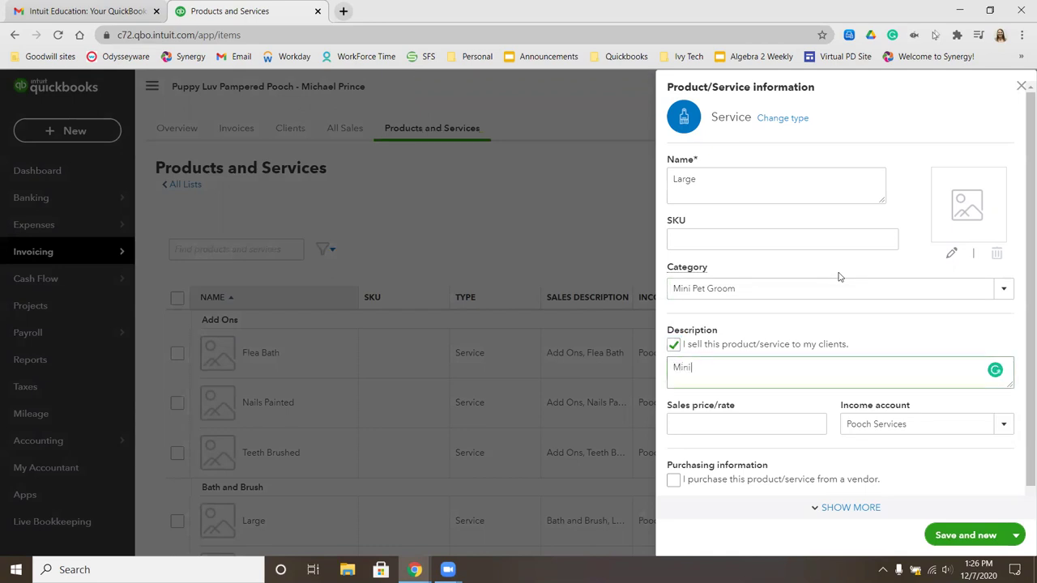
text( Pet Groom, Large)
key(Tab)
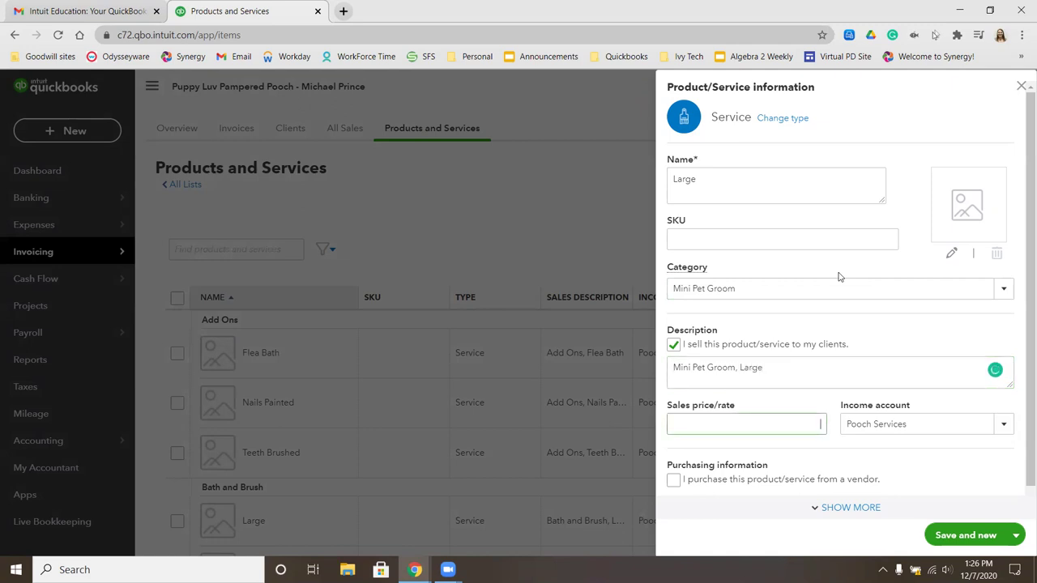
text(45)
click(953, 539)
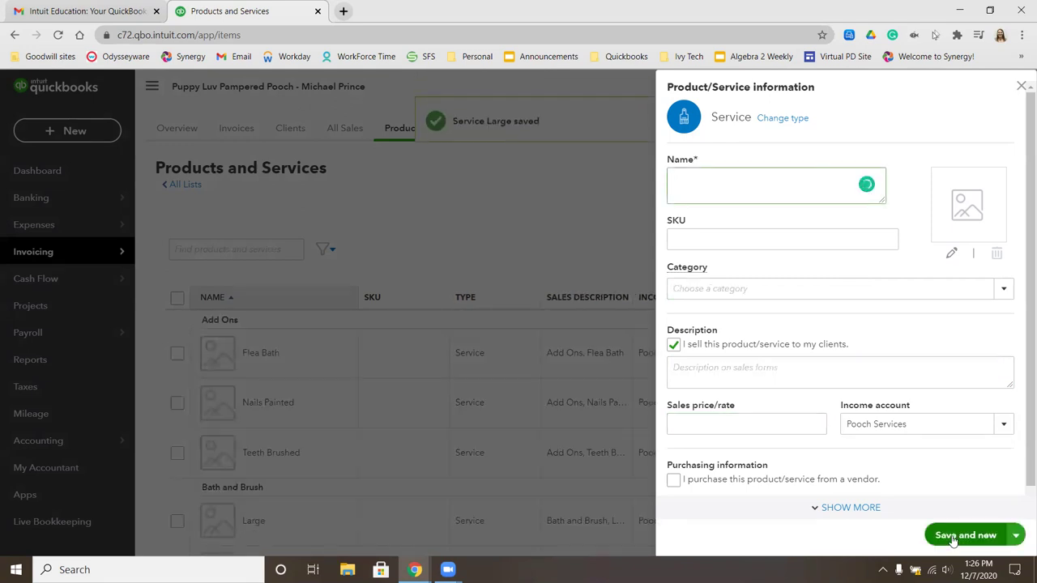
- Save an X Large service: Mini Pet Groom category, description 'Mini Pet Groom, X Large', rate 65
text(X Large)
key(Tab)
key(Tab)
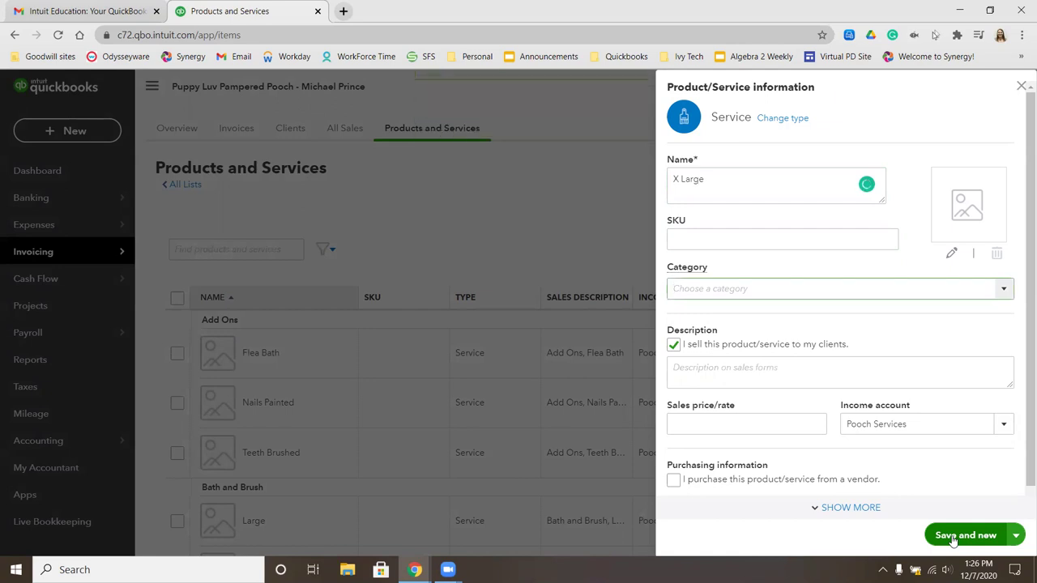
text(Mini Pet Groom)
key(Tab)
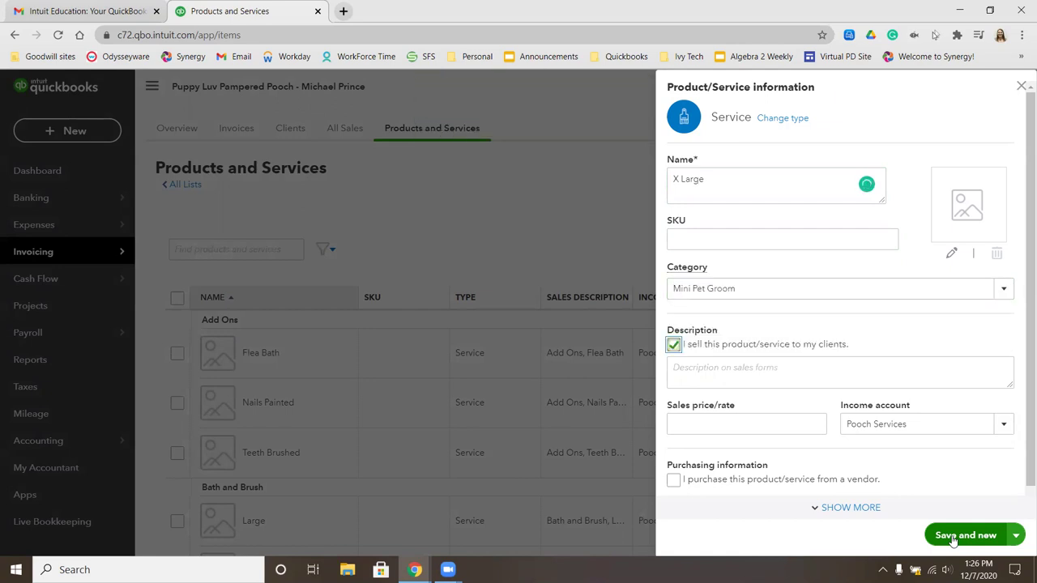
key(Tab)
text(Mini Pet Groom, )
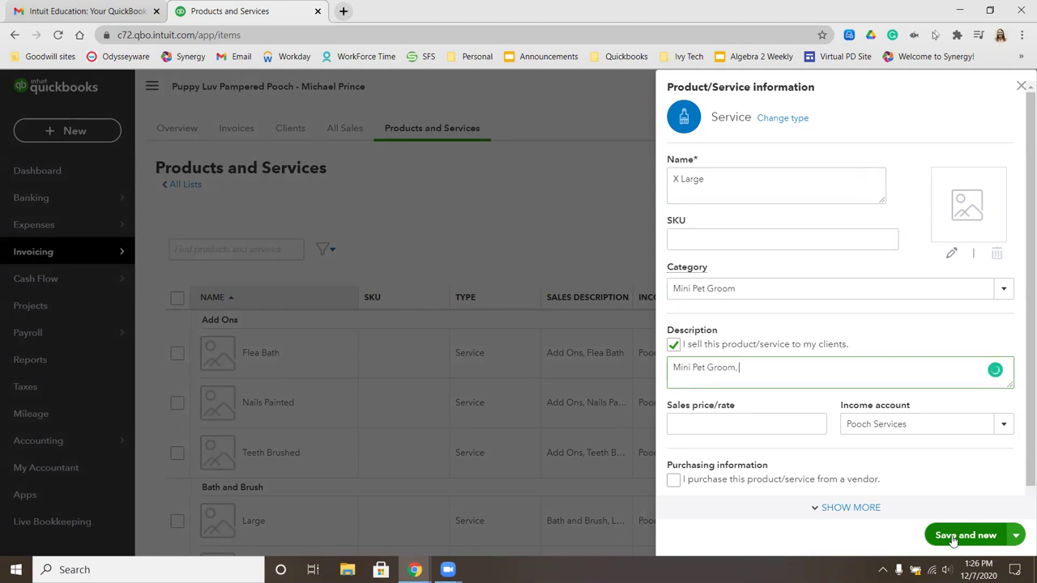
text(X Lar)
text(ge)
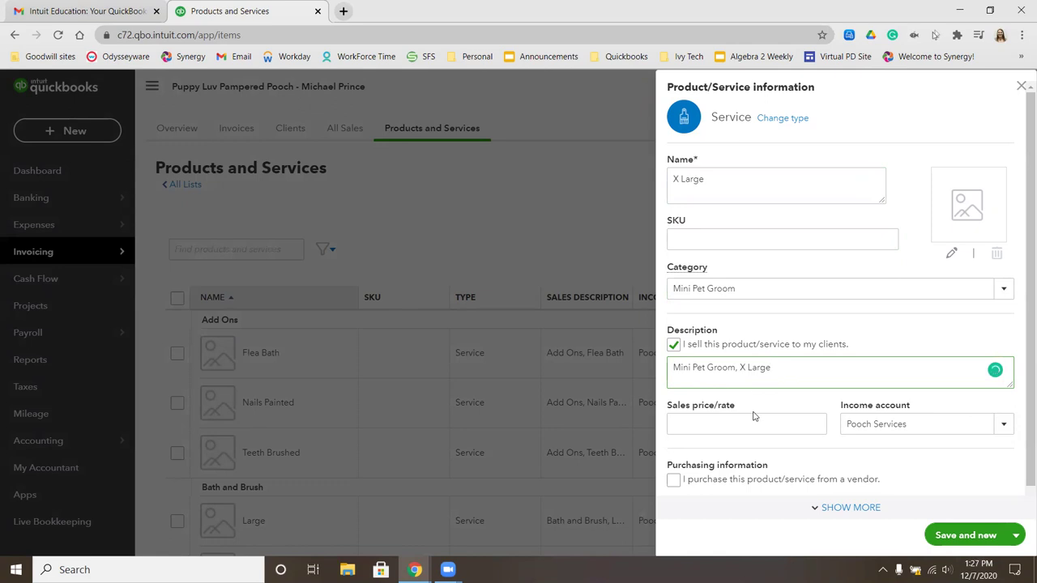
click(750, 421)
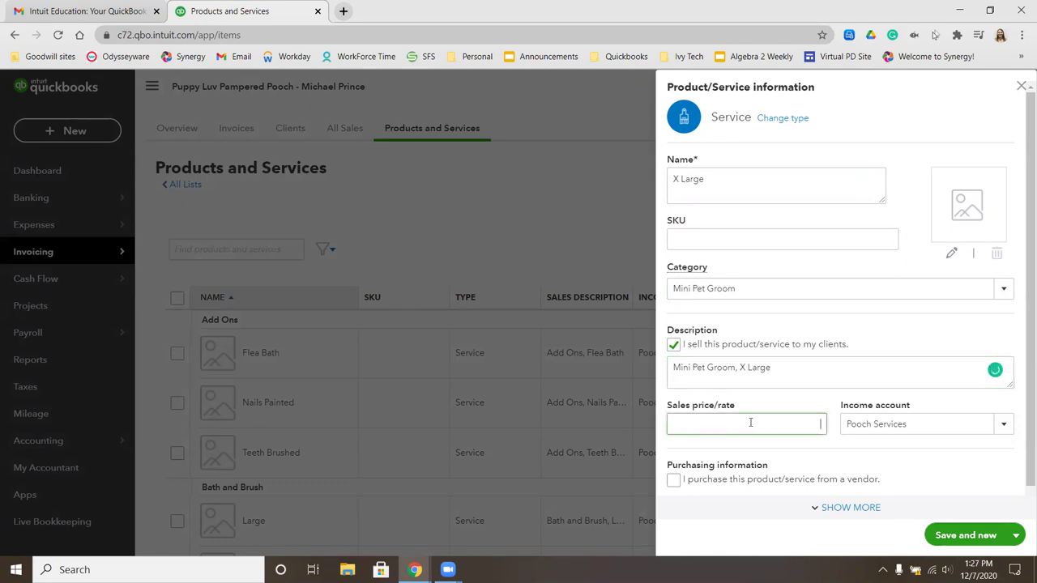
text(65)
click(962, 535)
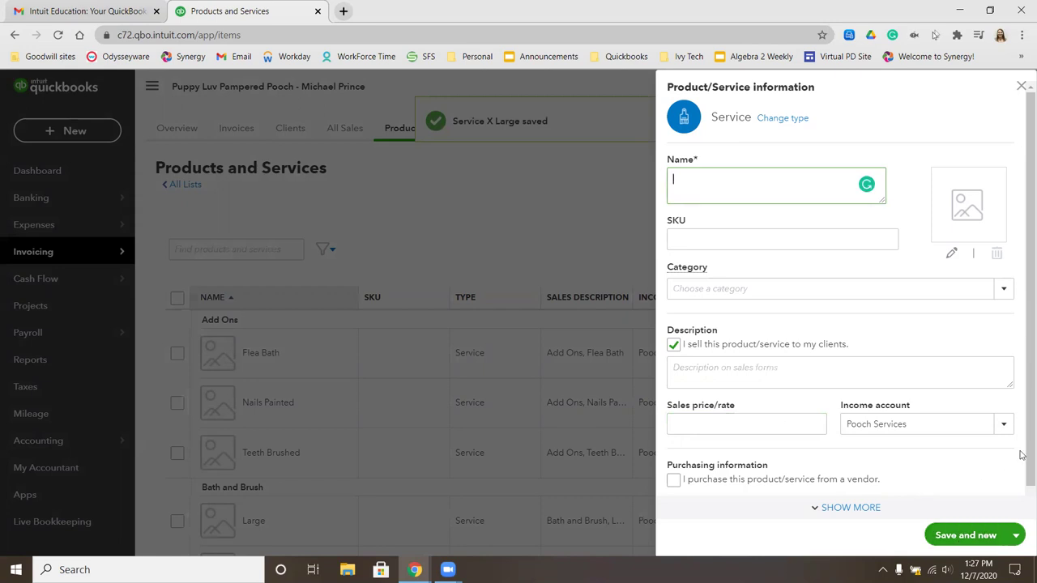
- Set the next service's category to Add Ons
click(729, 287)
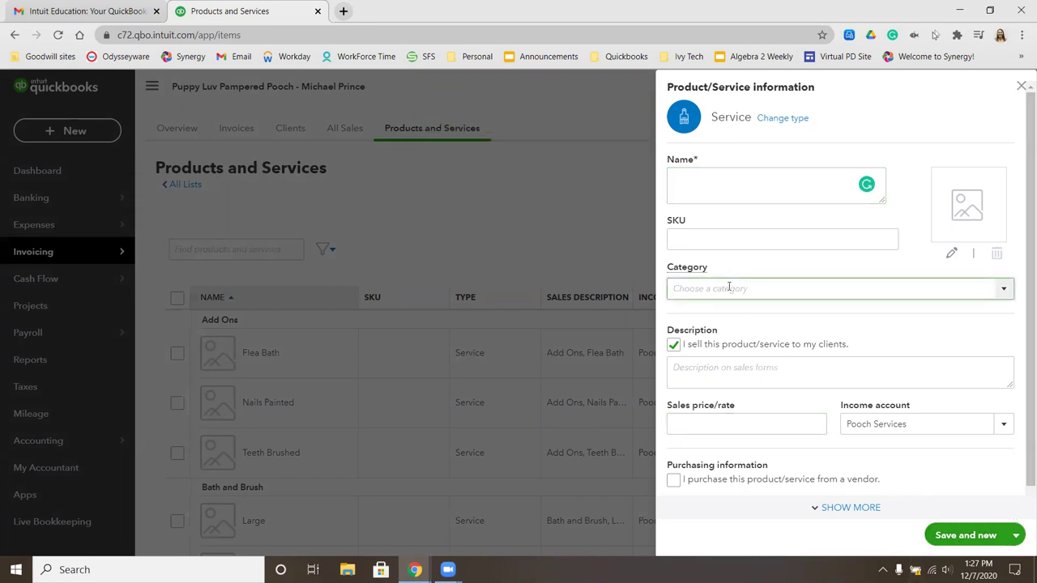
text(Add Ons)
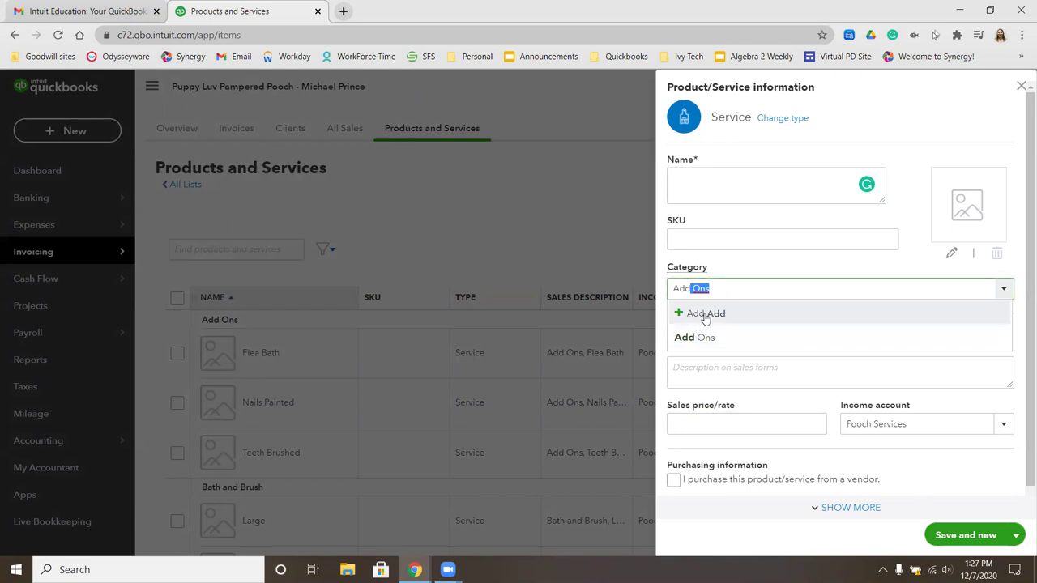
key(Right)
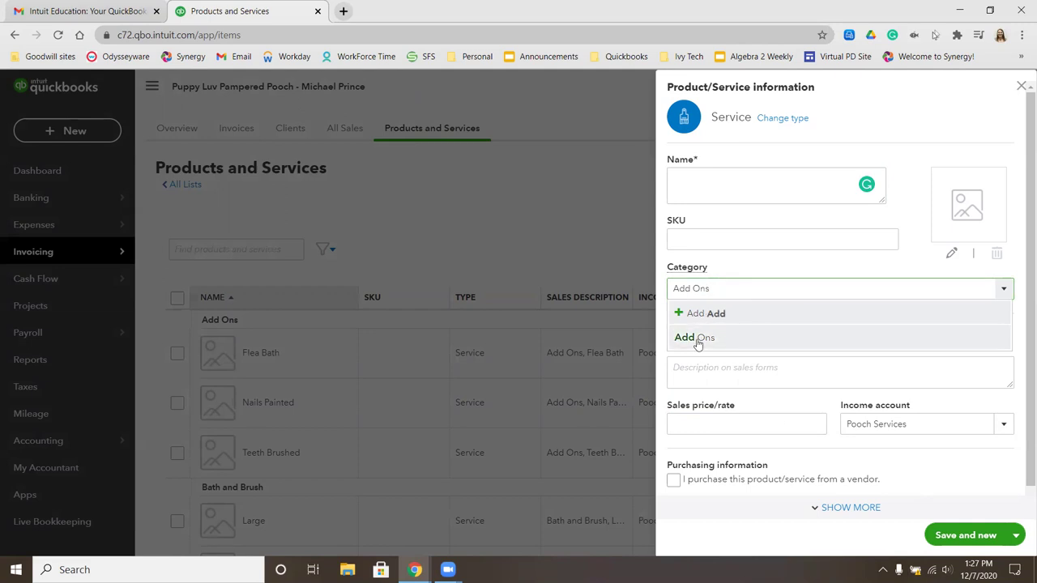
click(697, 341)
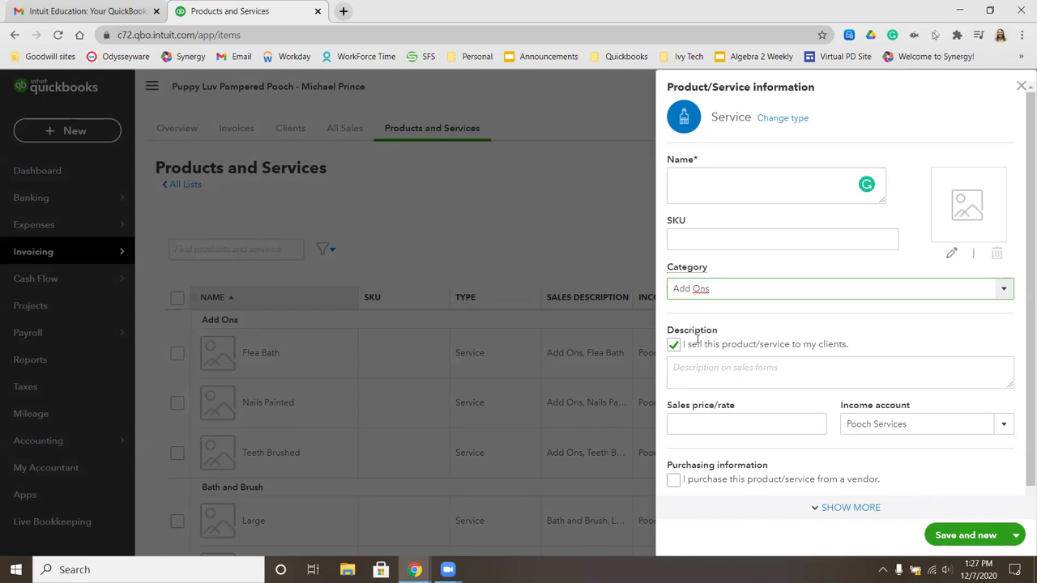
- Save it as Ears Cleaned, described 'Add Ons, Ears Cleaned', priced at 15
click(727, 178)
text(Ears Cleaned)
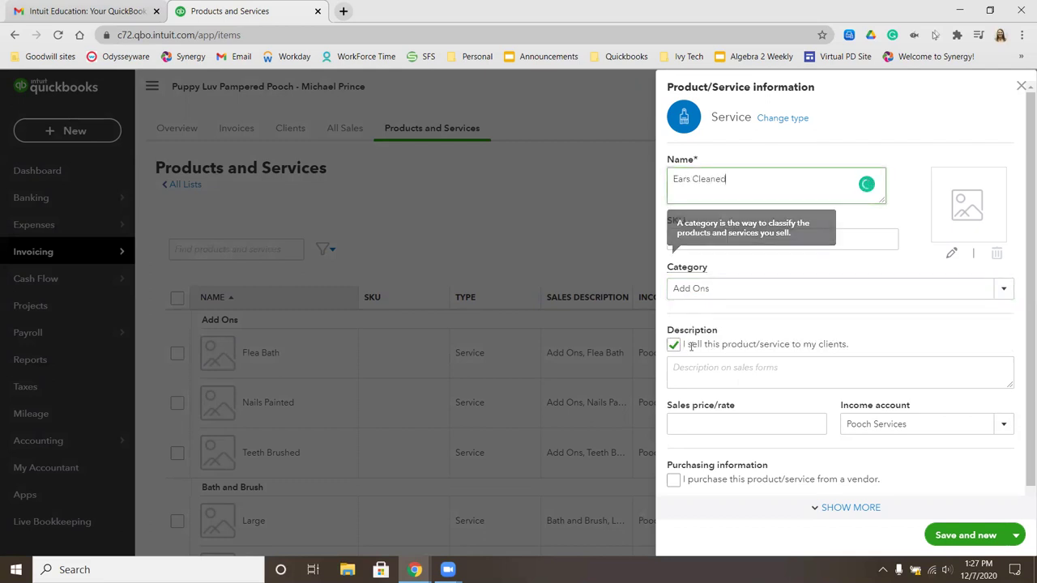
click(680, 375)
text(Add On)
key(BackSpace)
key(BackSpace)
key(BackSpace)
text(Ons, Ears Cleaned)
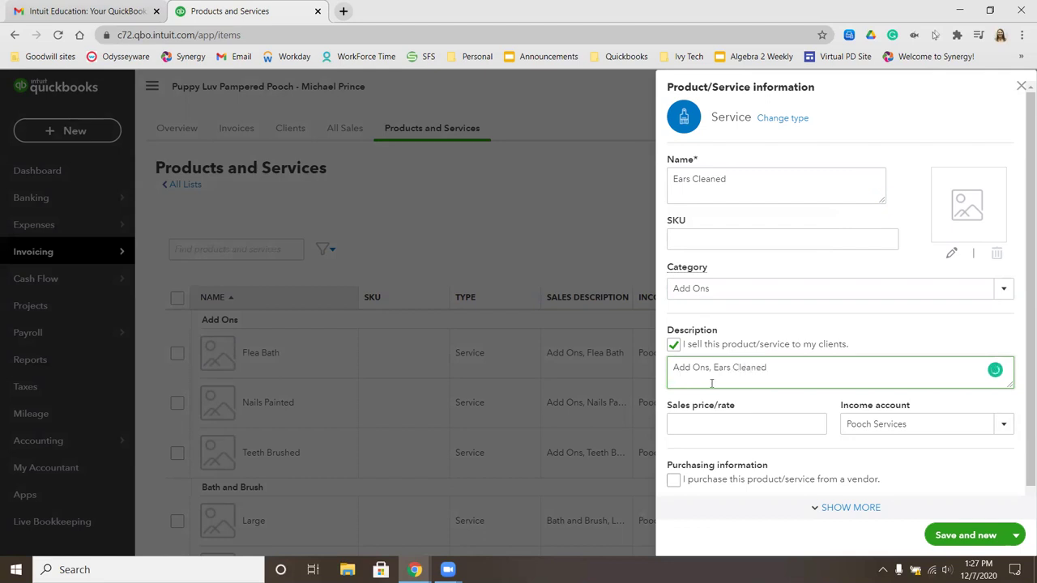
click(733, 418)
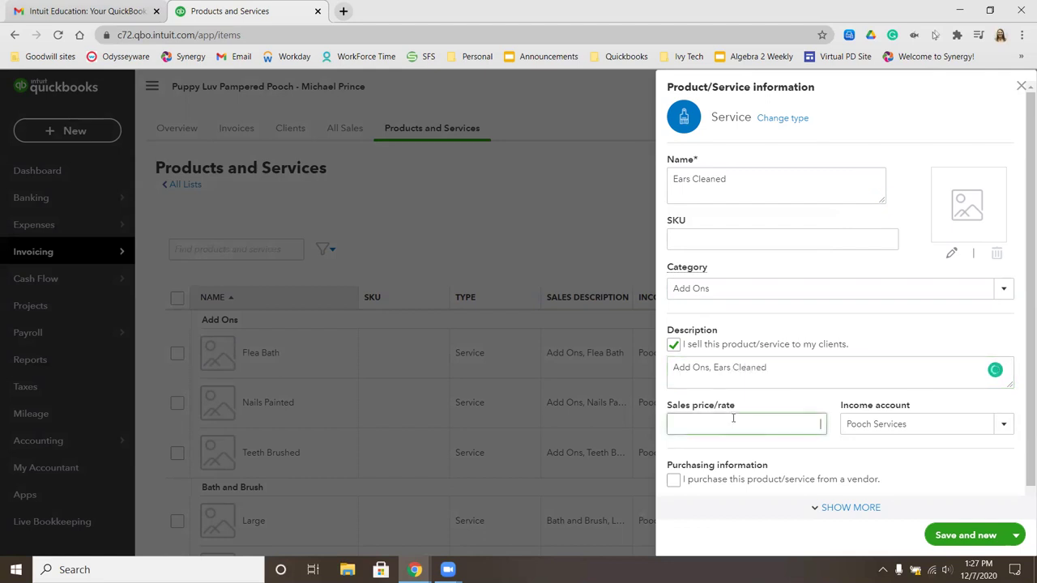
text(15)
click(976, 539)
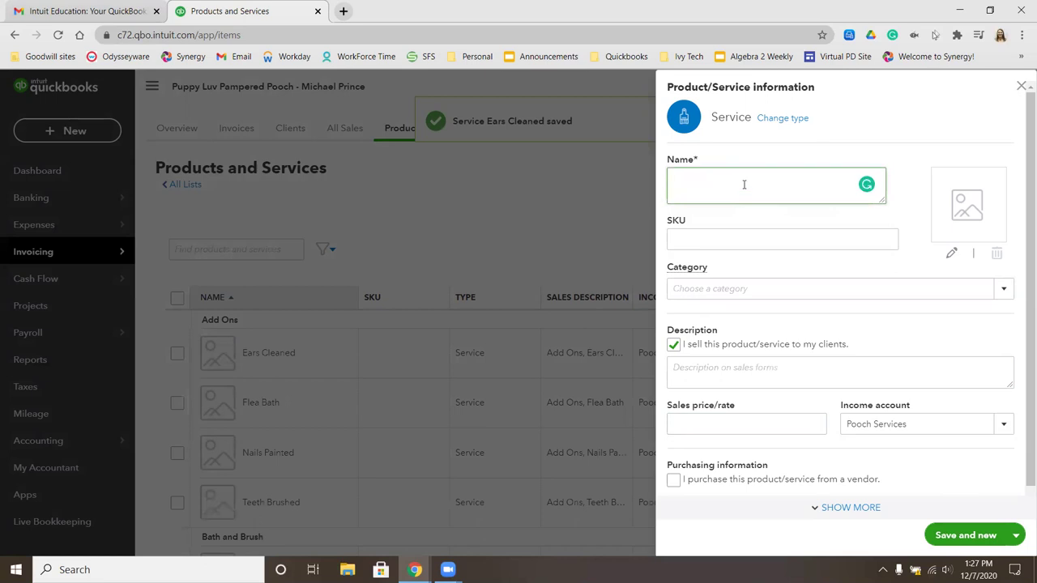
- Save a Bow/ Bandana service under Add Ons, described 'Add Ons, Bow/Bandana', priced at 1
text(Bow/)
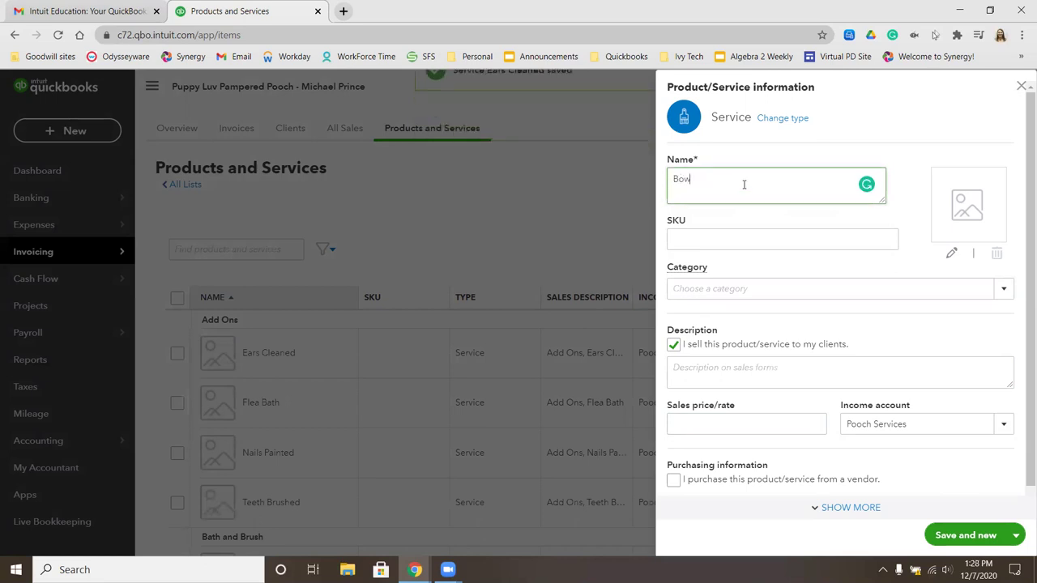
text( Bandana)
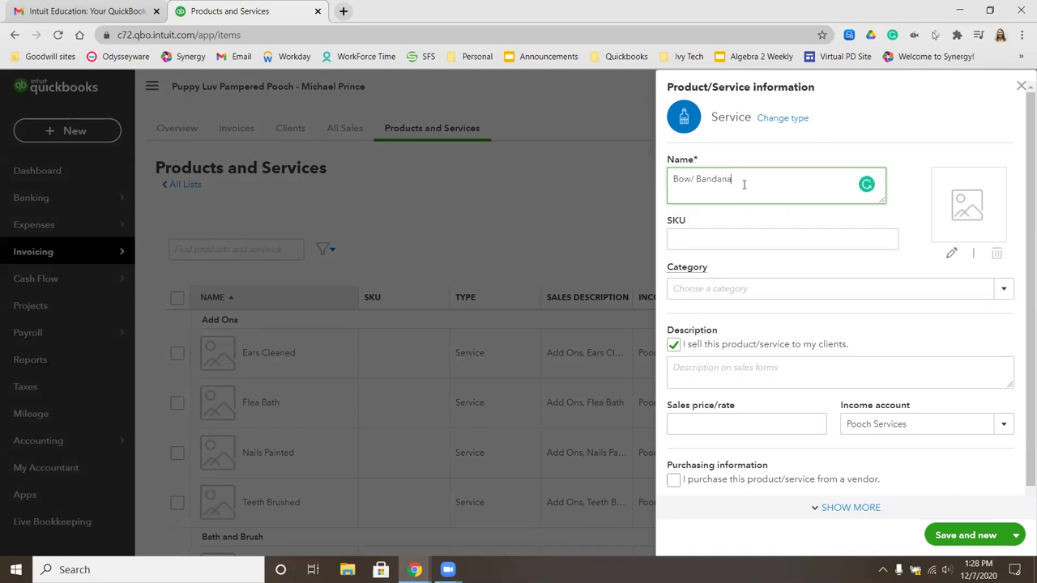
key(Tab)
key(Tab)
text(add)
key(Tab)
key(Tab)
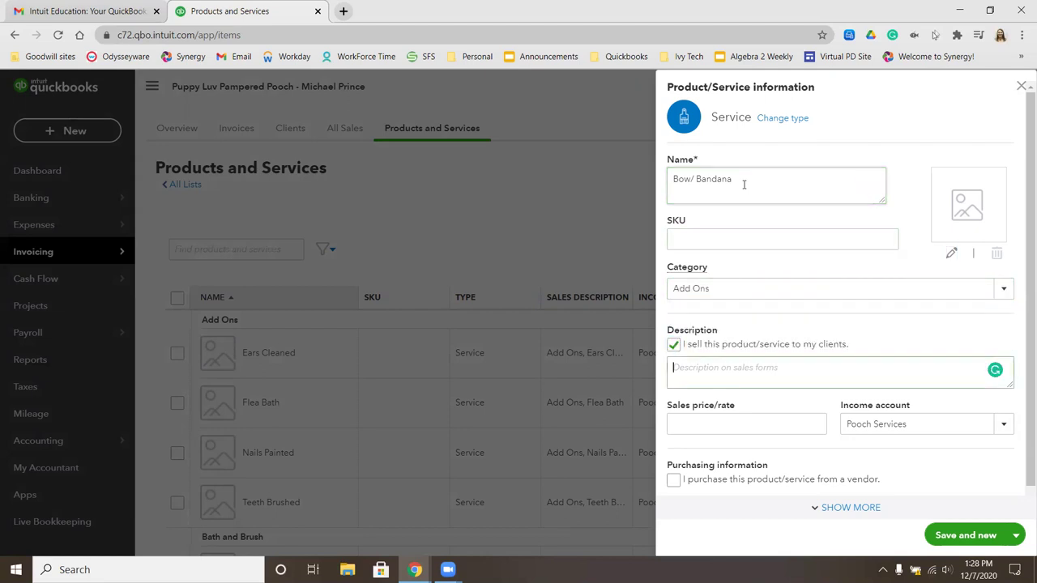
text(Add Ons, Bow/Bandana)
click(716, 420)
text(1)
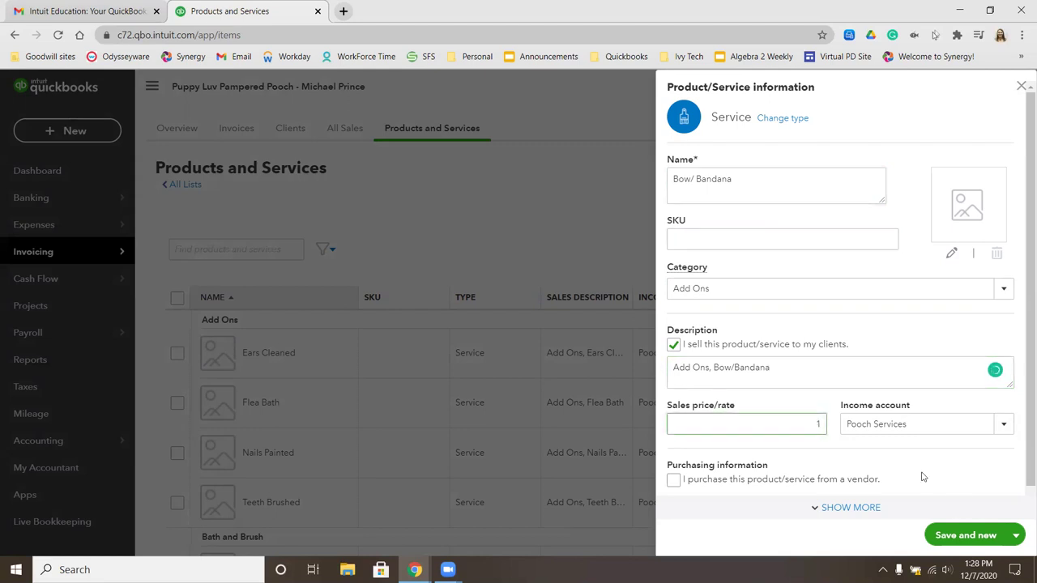
click(972, 534)
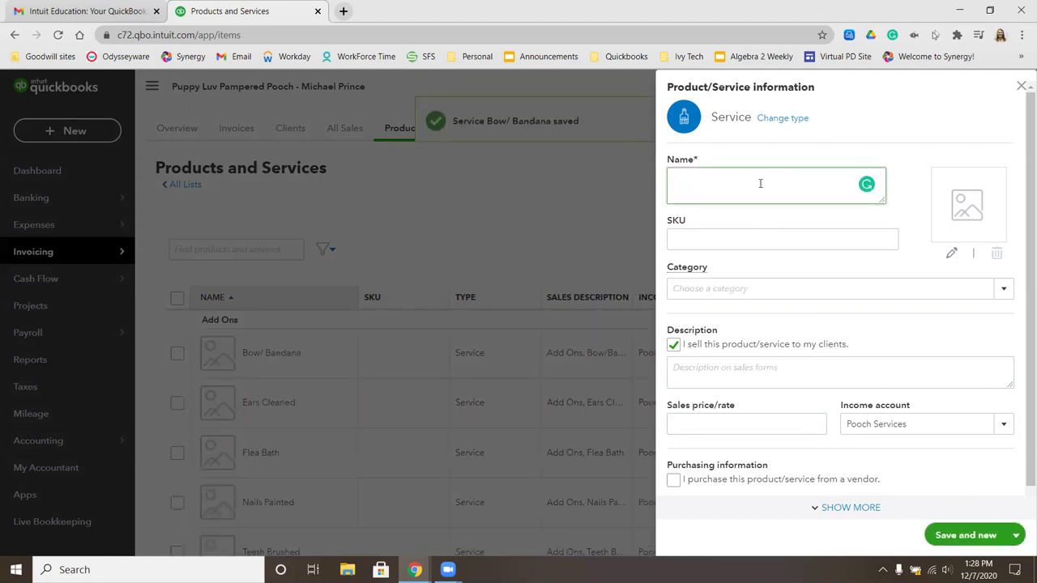
click(753, 184)
- Save and close an Extra for Matted Pets service under Add Ons, priced at 5
text(Extra for)
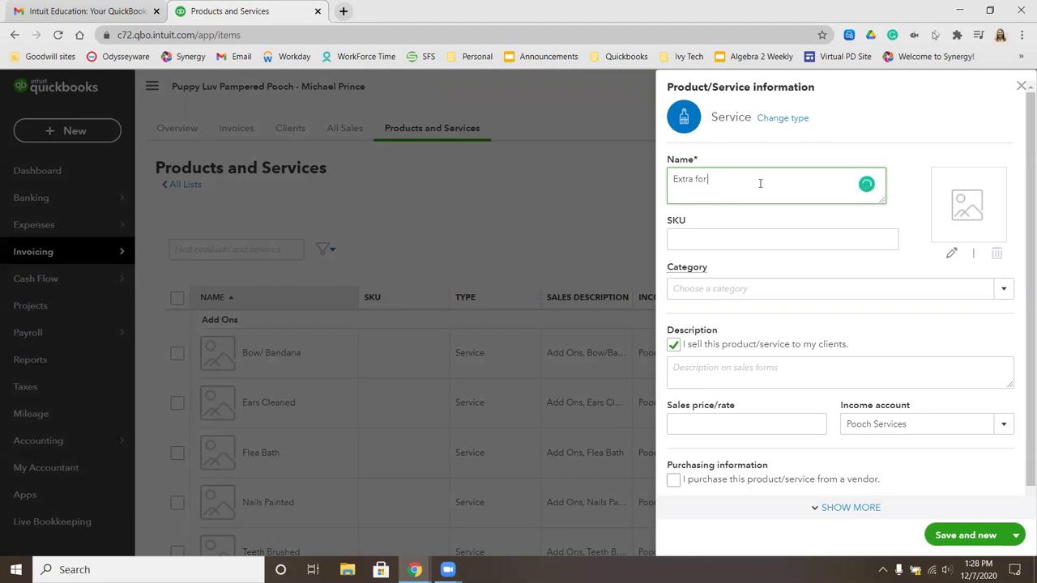
text( Matted Pets)
key(Tab)
key(Tab)
key(Tab)
text(Add)
click(700, 338)
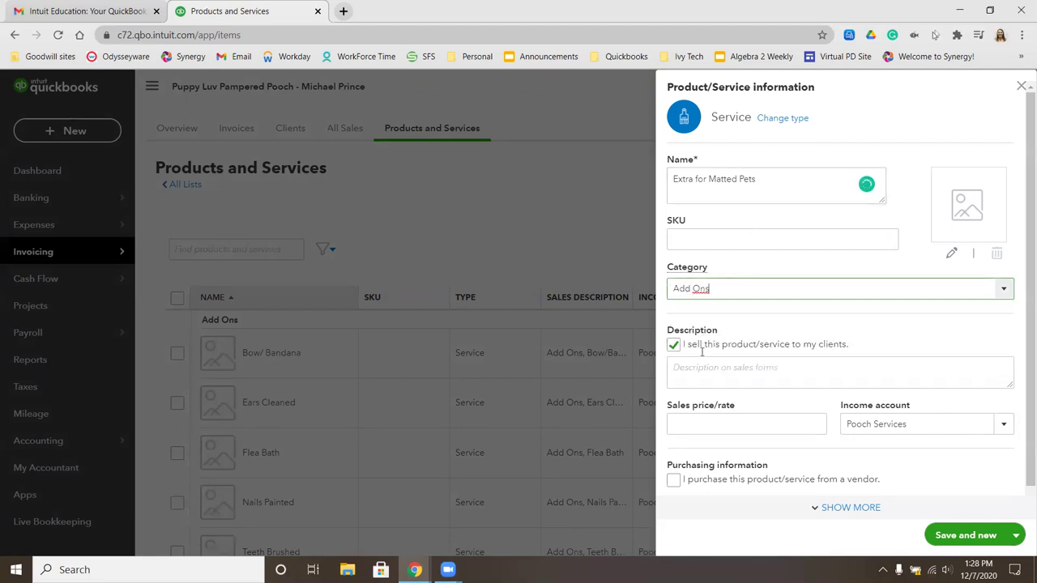
click(690, 429)
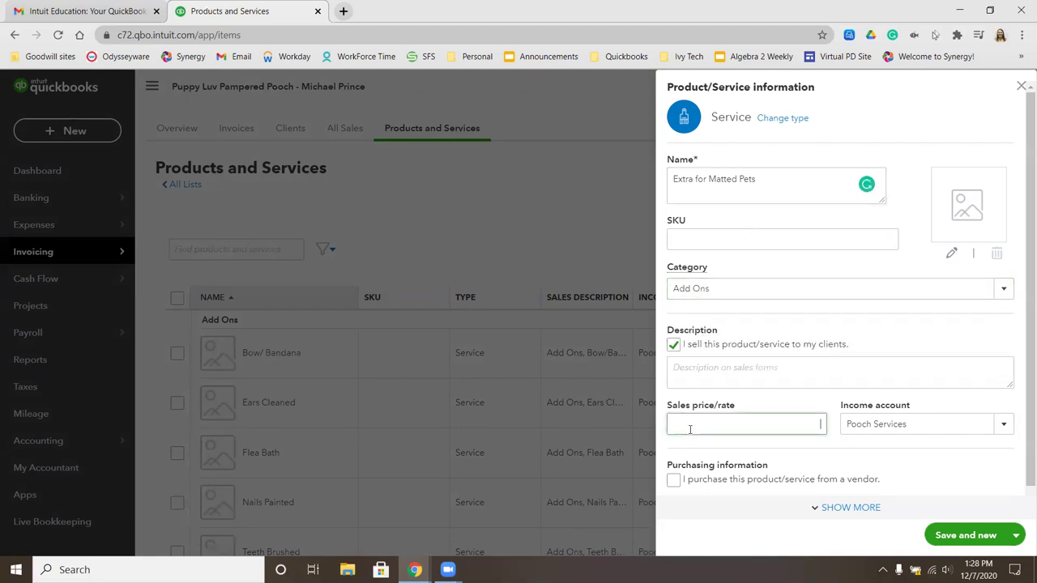
text(5)
click(722, 371)
text(Add Ons, Extra)
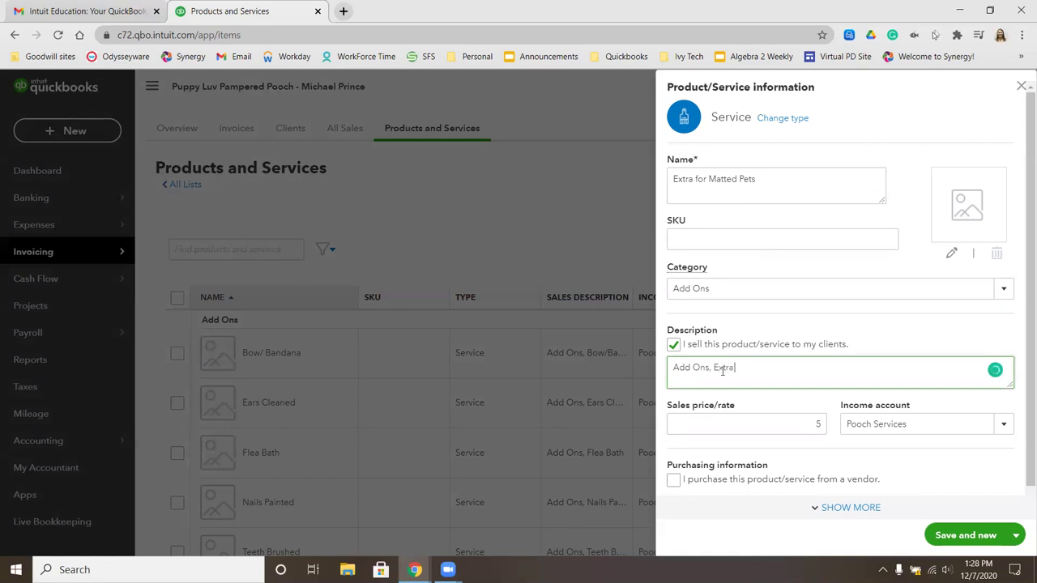
text( for Matted)
text( Pets)
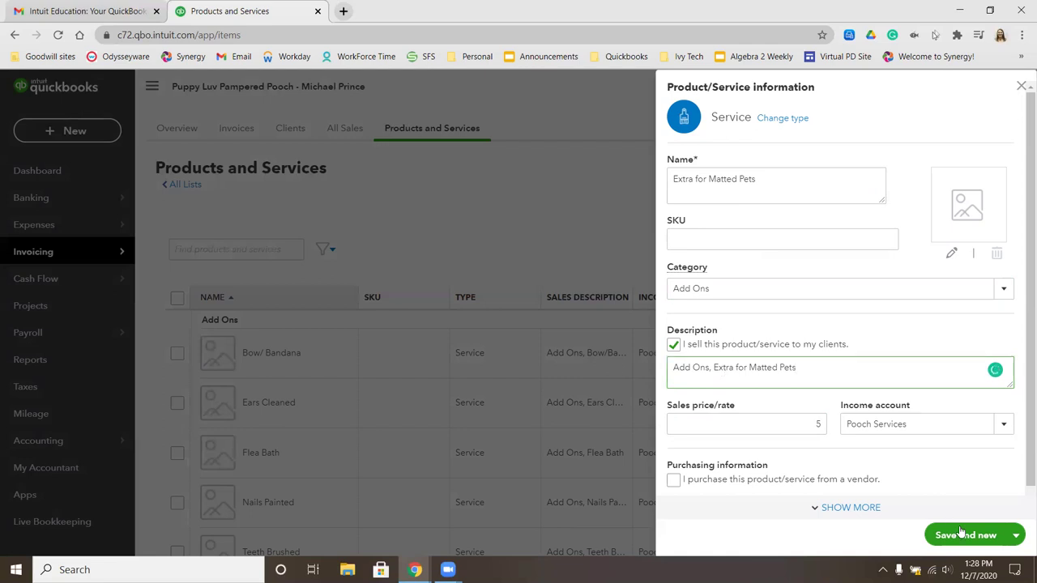
click(1014, 536)
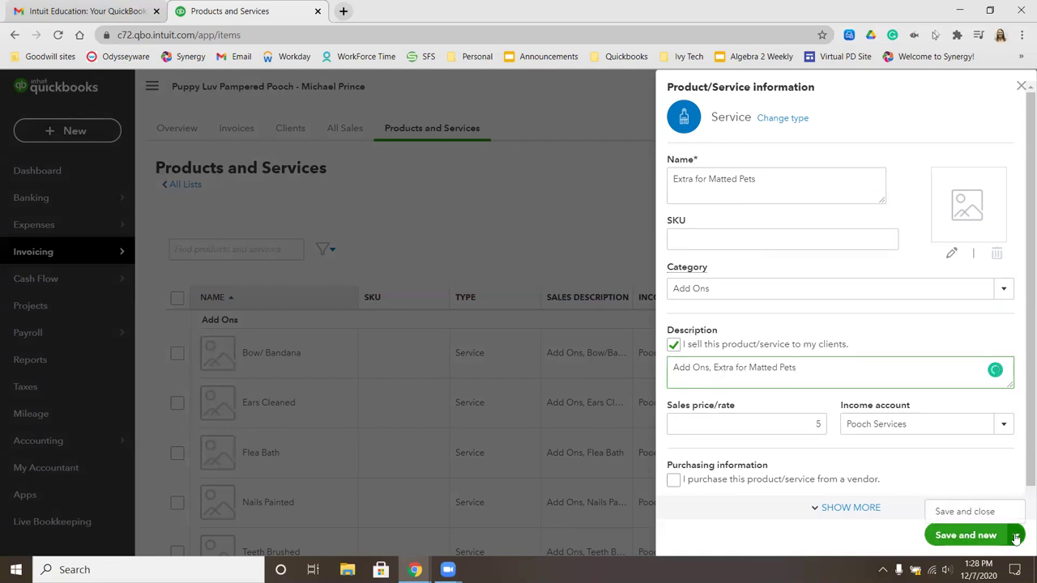
click(964, 511)
scroll(579, 368, down, 1)
scroll(579, 368, down, 1)
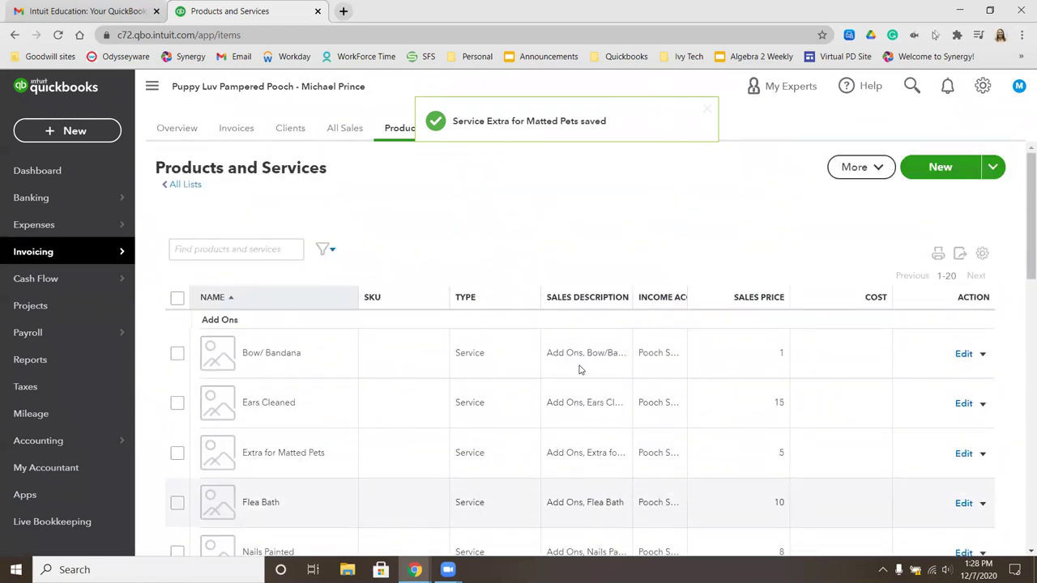
scroll(580, 368, down, 2)
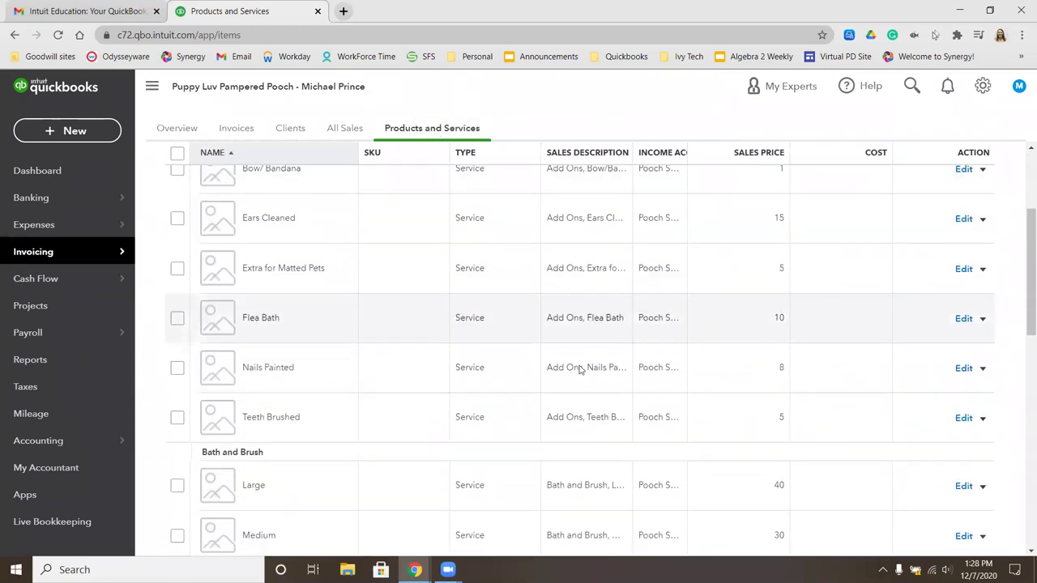
scroll(579, 368, up, 1)
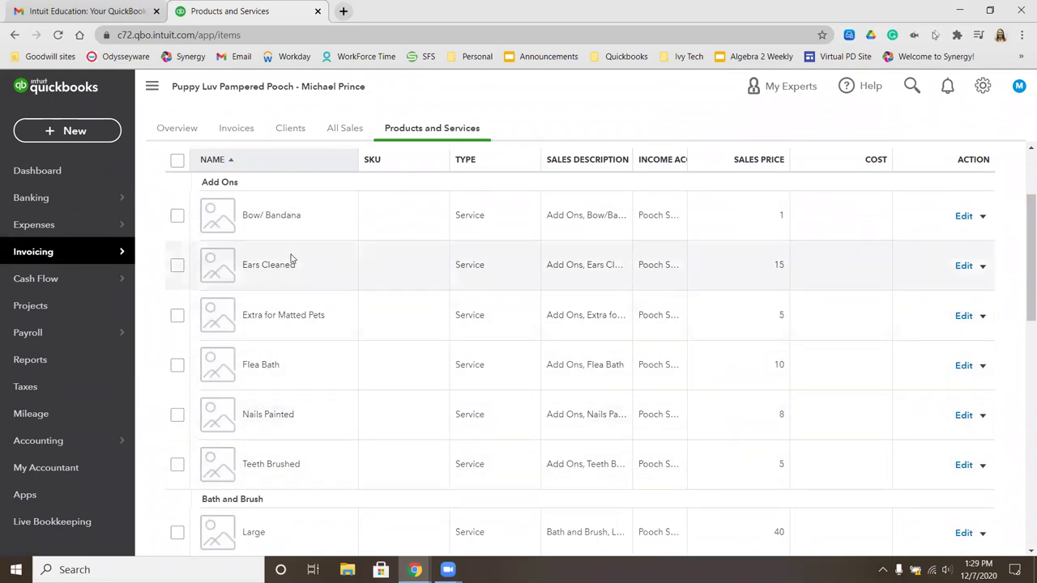
scroll(289, 257, down, 1)
scroll(289, 257, down, 4)
scroll(283, 267, down, 1)
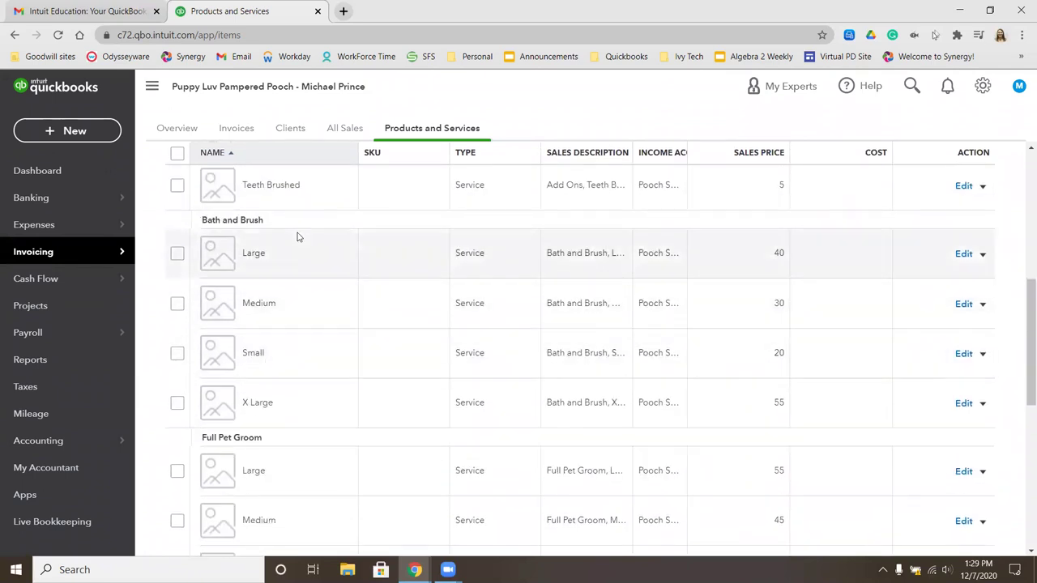
scroll(284, 405, down, 3)
scroll(284, 405, down, 1)
scroll(283, 405, down, 1)
scroll(284, 404, down, 3)
scroll(284, 402, down, 1)
scroll(297, 429, down, 1)
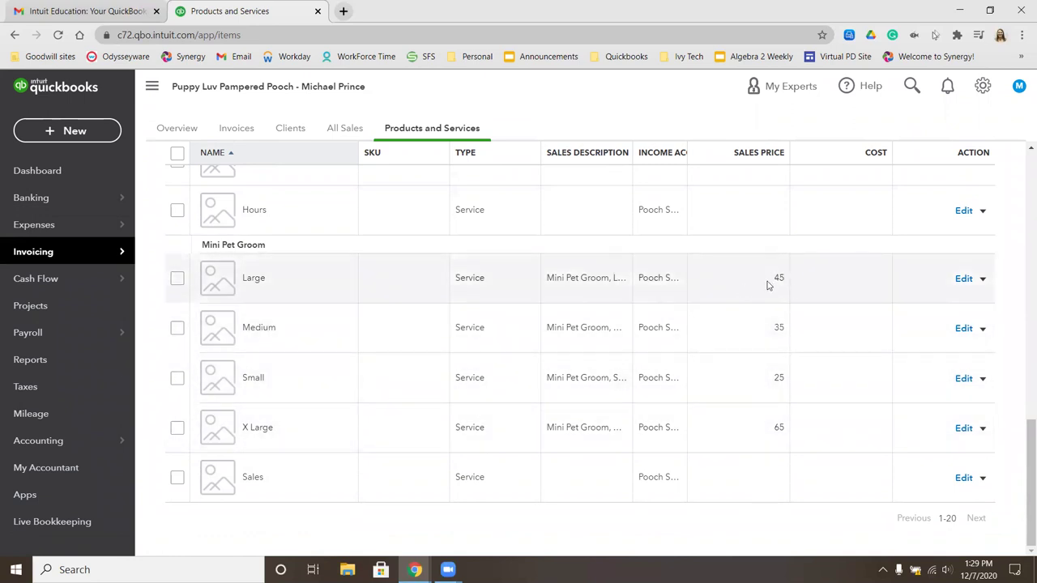
click(962, 280)
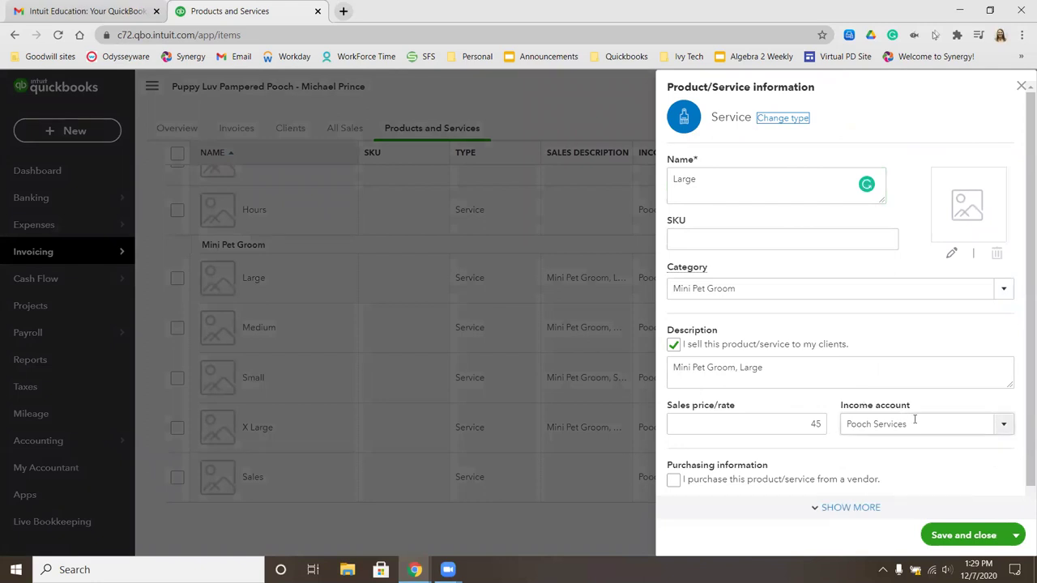
click(958, 535)
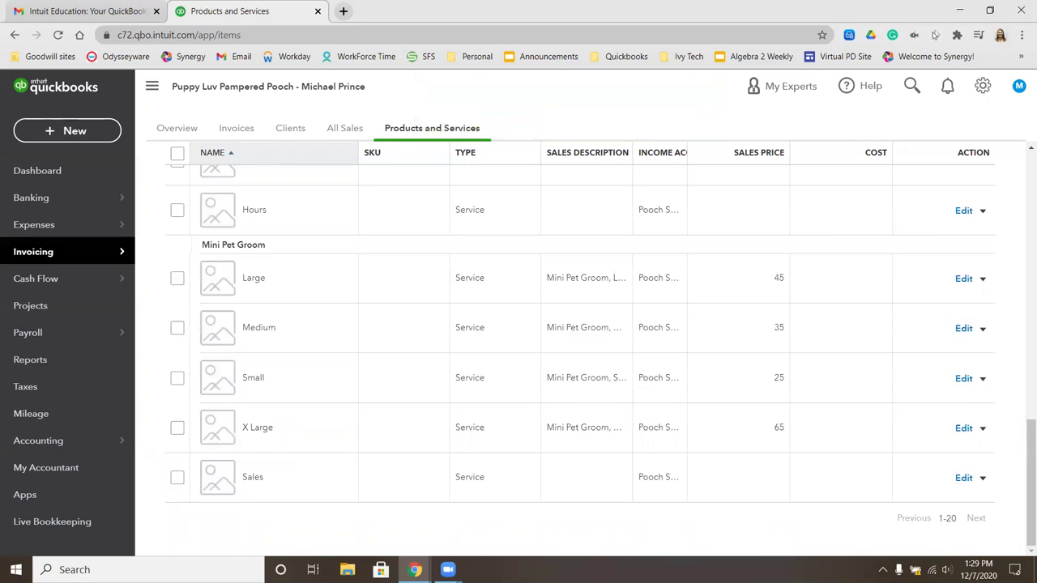
- Search Reports for 'prod', open the Product/Service List report, and review it
click(30, 359)
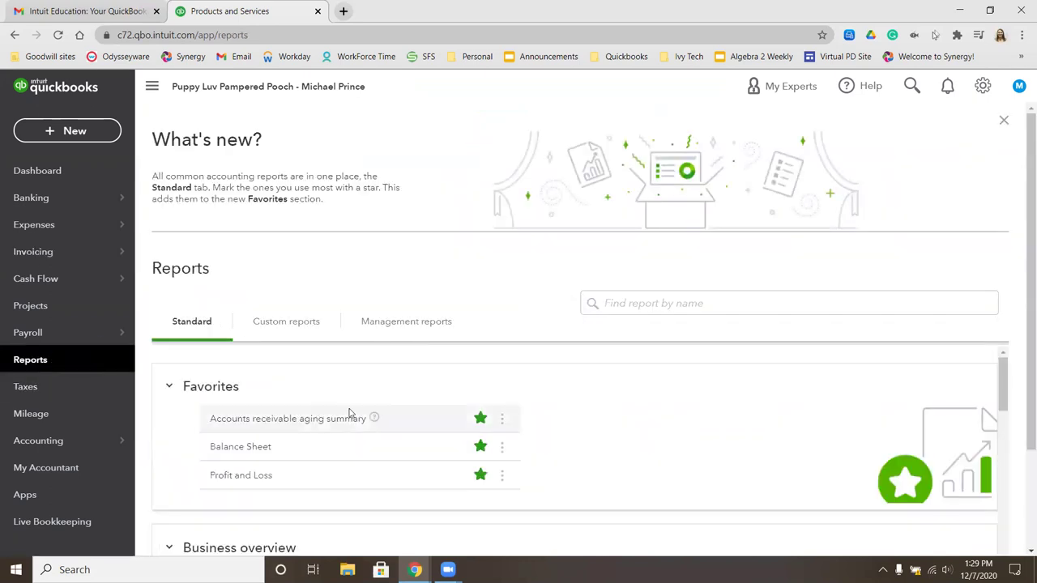
click(644, 305)
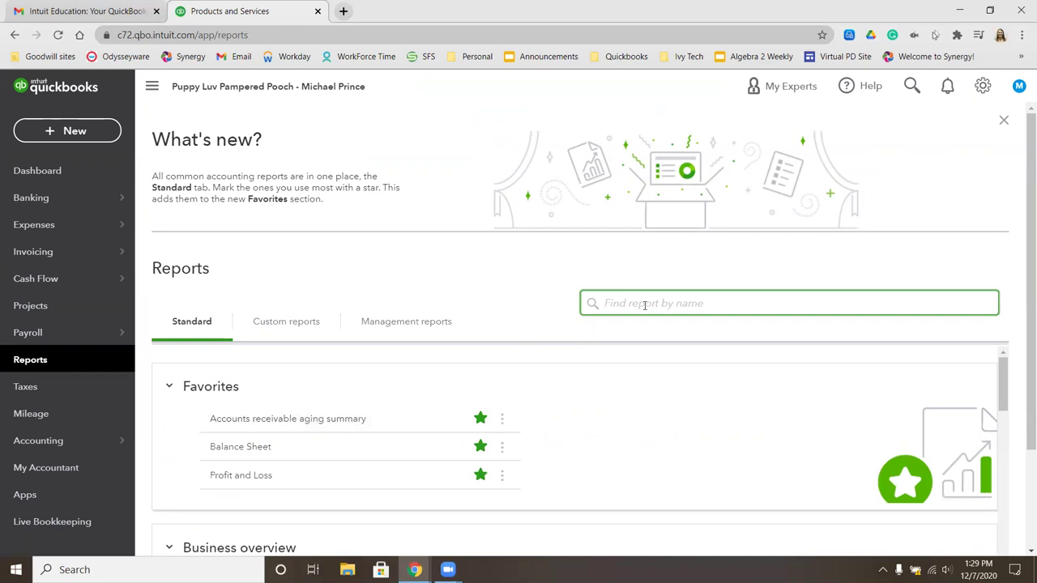
text(pro)
key(BackSpace)
key(BackSpace)
text(rod)
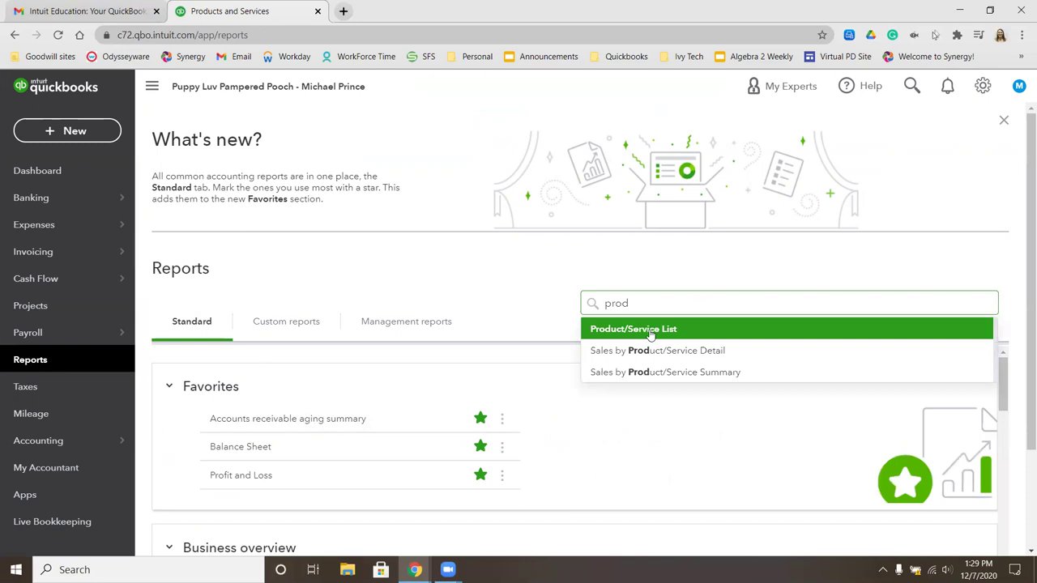
click(651, 334)
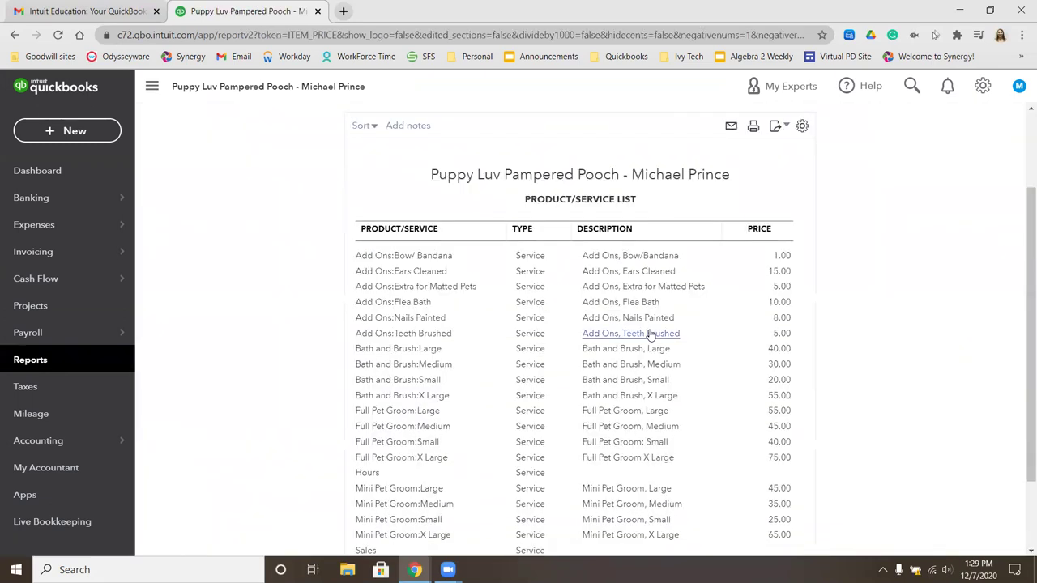
scroll(559, 413, down, 2)
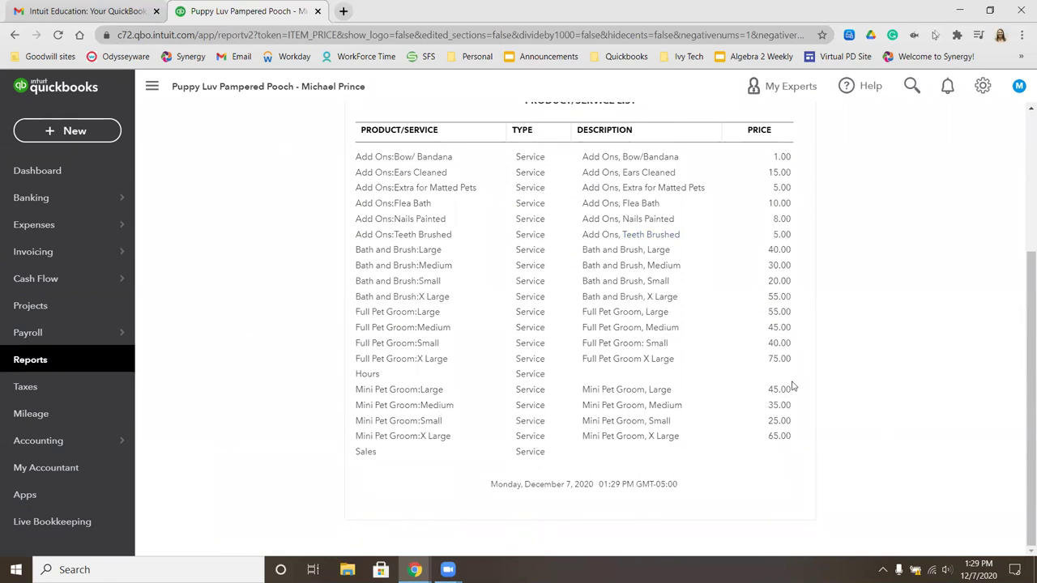
scroll(792, 387, up, 4)
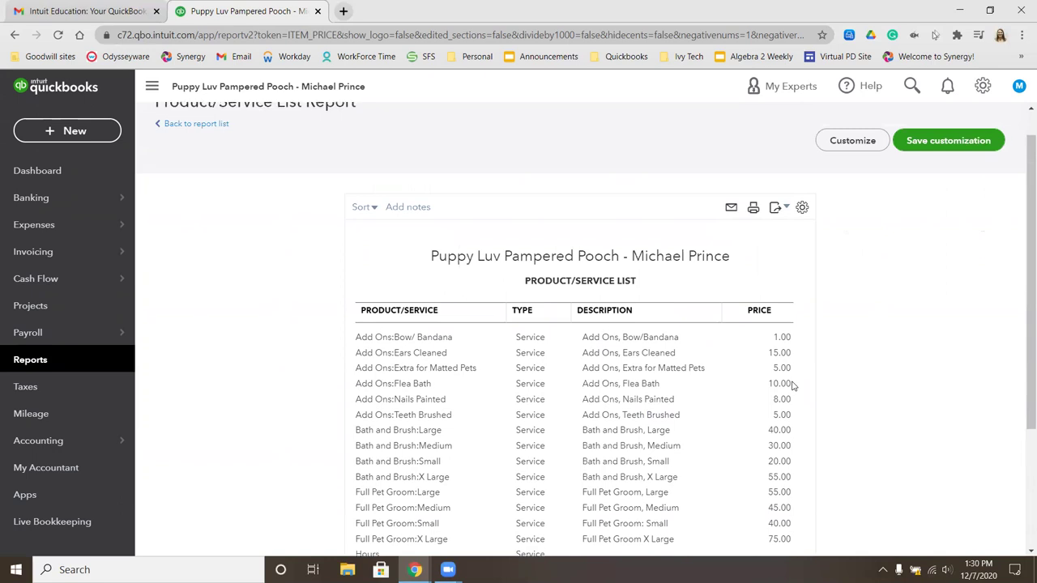
- Export the Product/Service List report to Excel and open the downloaded .xlsx workbook
click(775, 212)
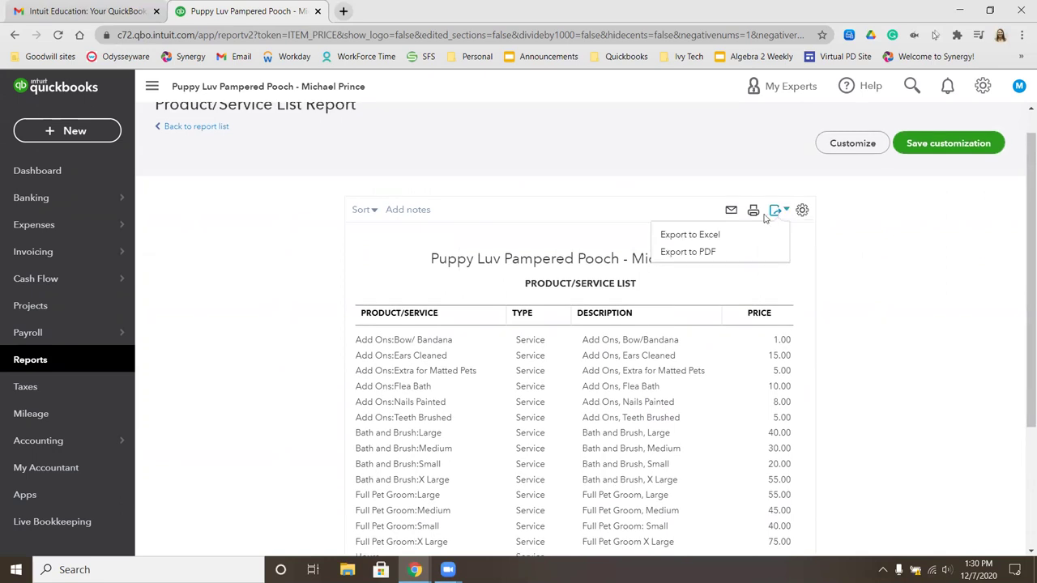
click(727, 235)
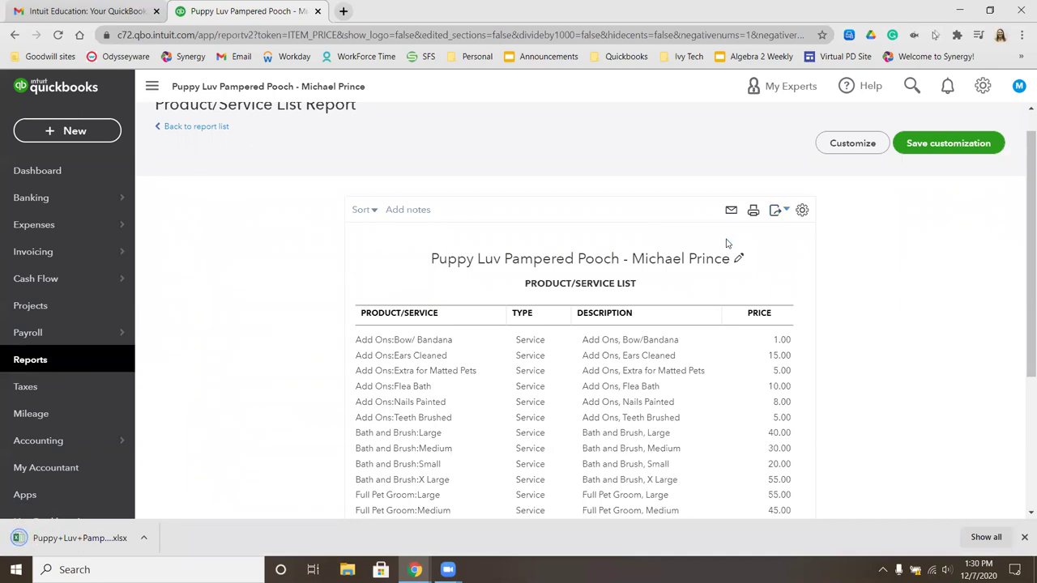
click(93, 539)
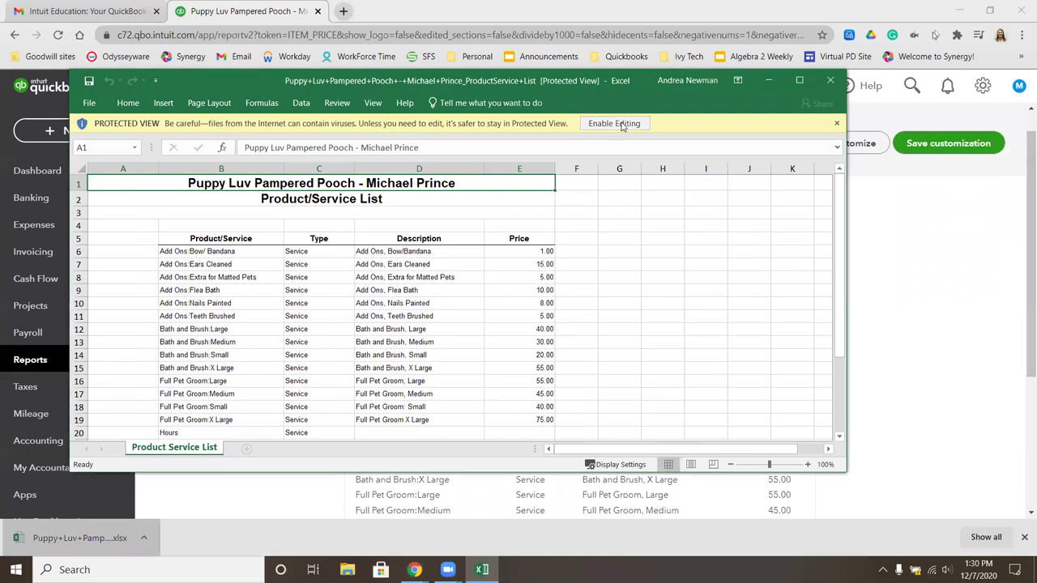
- Enable editing on the exported workbook and start Save As to the Desktop
click(622, 124)
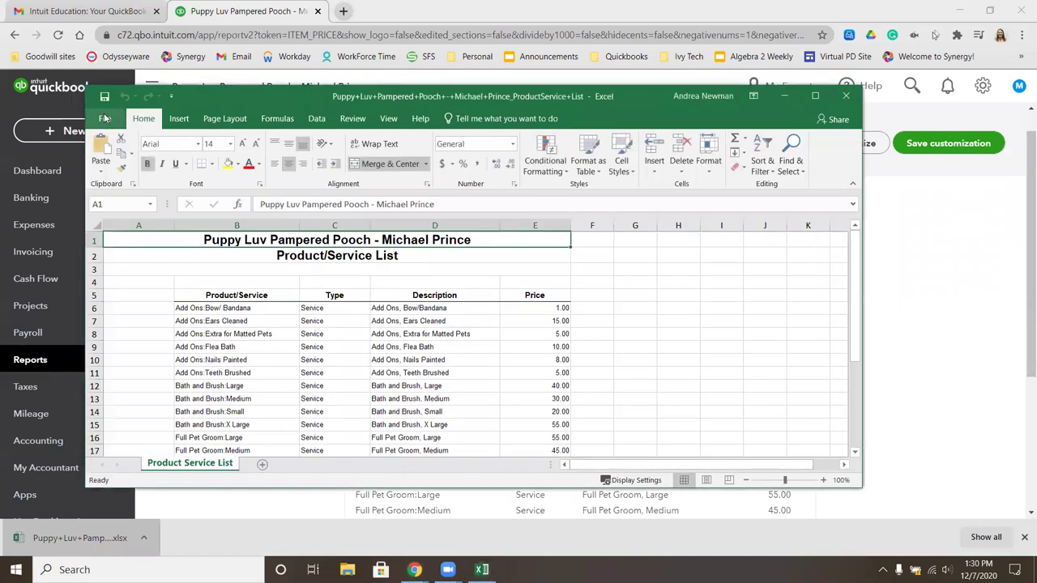
click(104, 118)
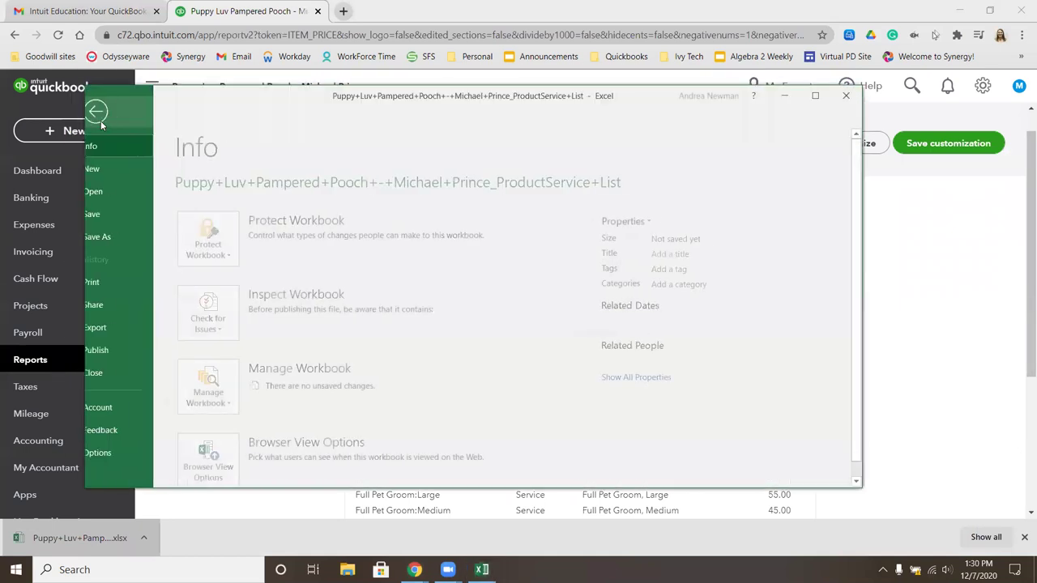
click(111, 238)
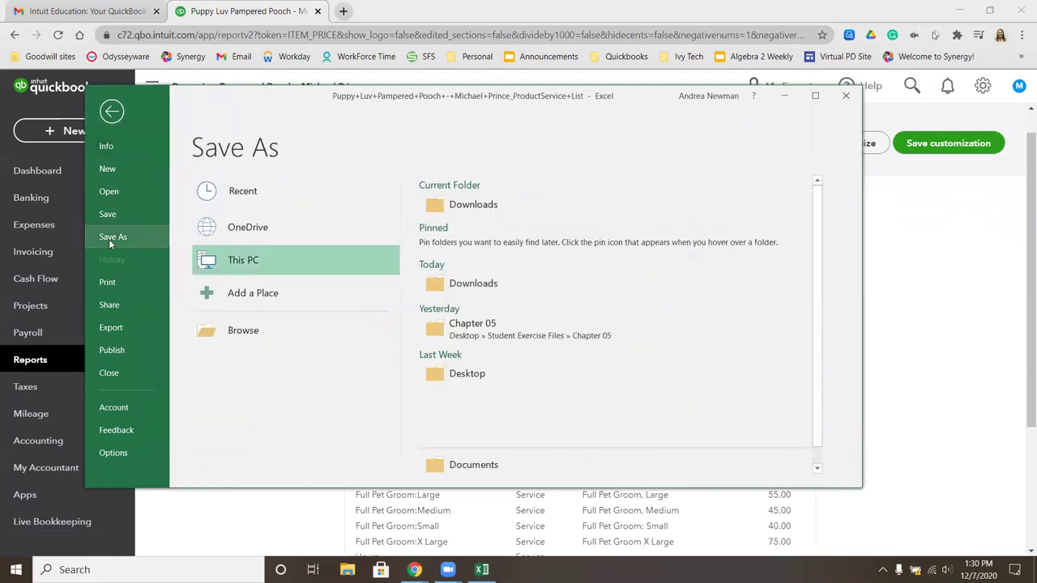
click(469, 377)
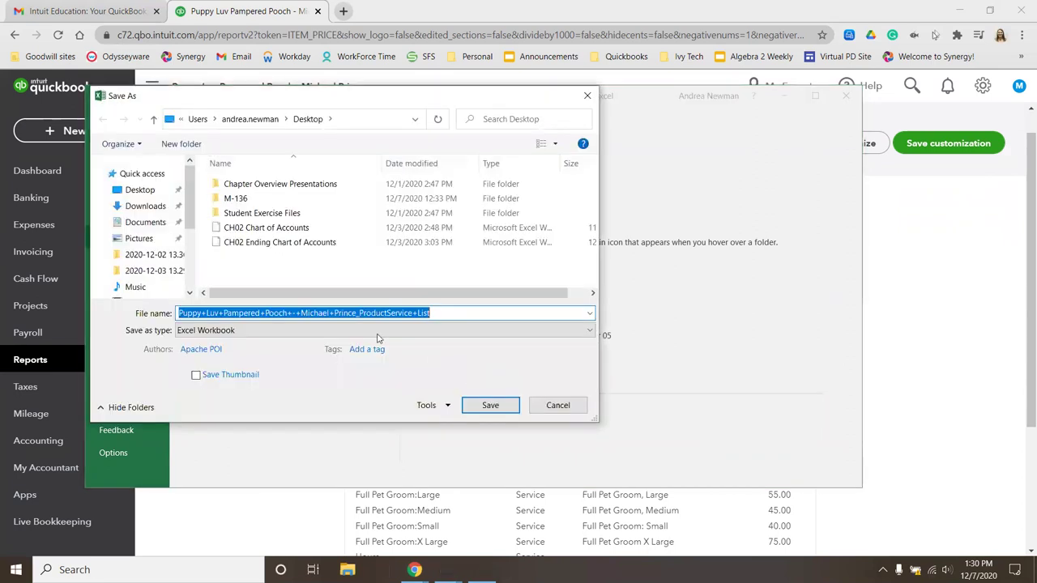
- Save it as Excel Workbook 'CH02 Products and Services List', replacing the existing file
key(BackSpace)
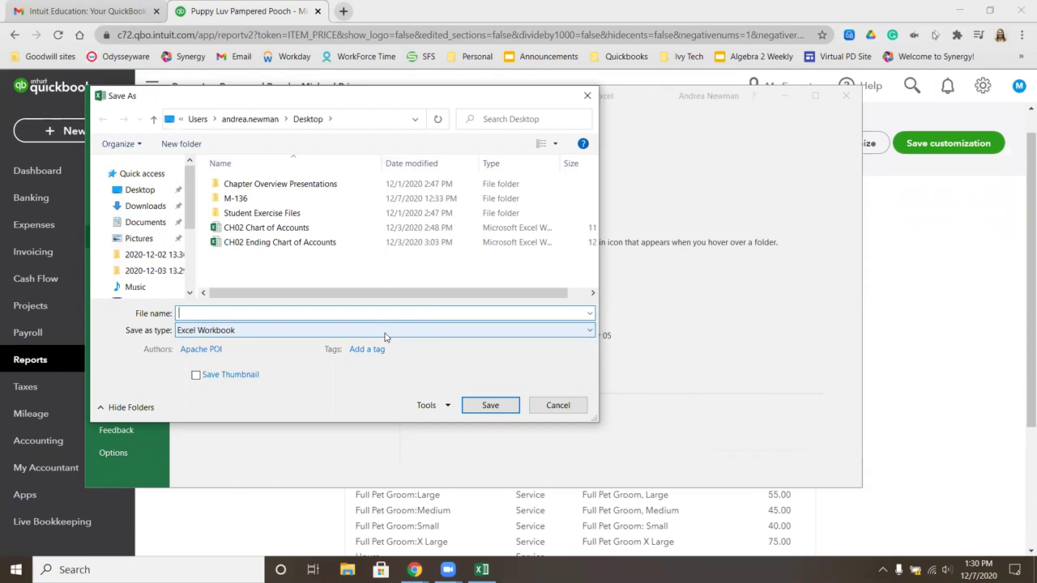
text(CH02)
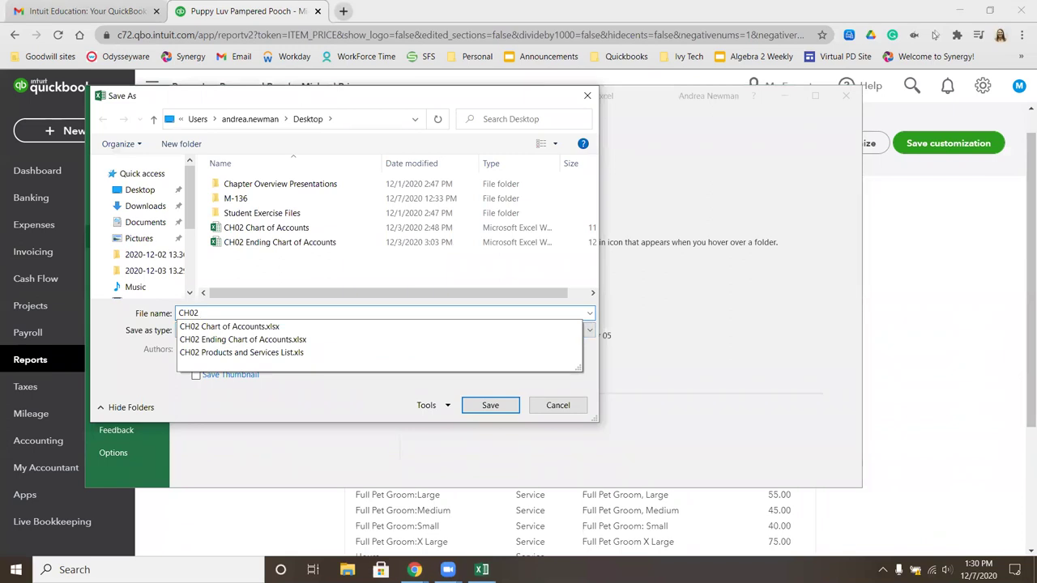
text( Product)
key(Down)
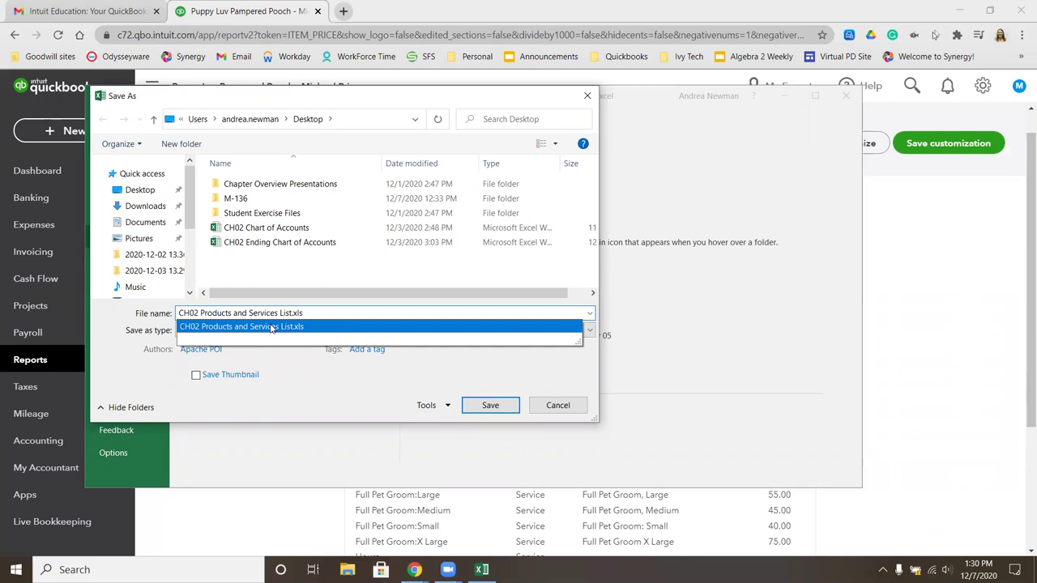
click(327, 326)
click(275, 374)
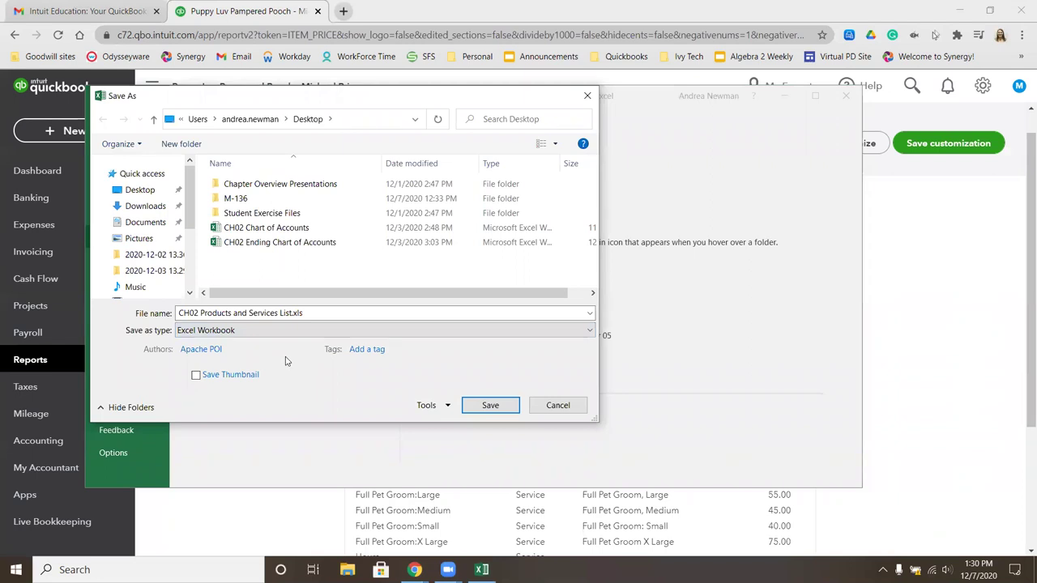
click(490, 405)
click(550, 286)
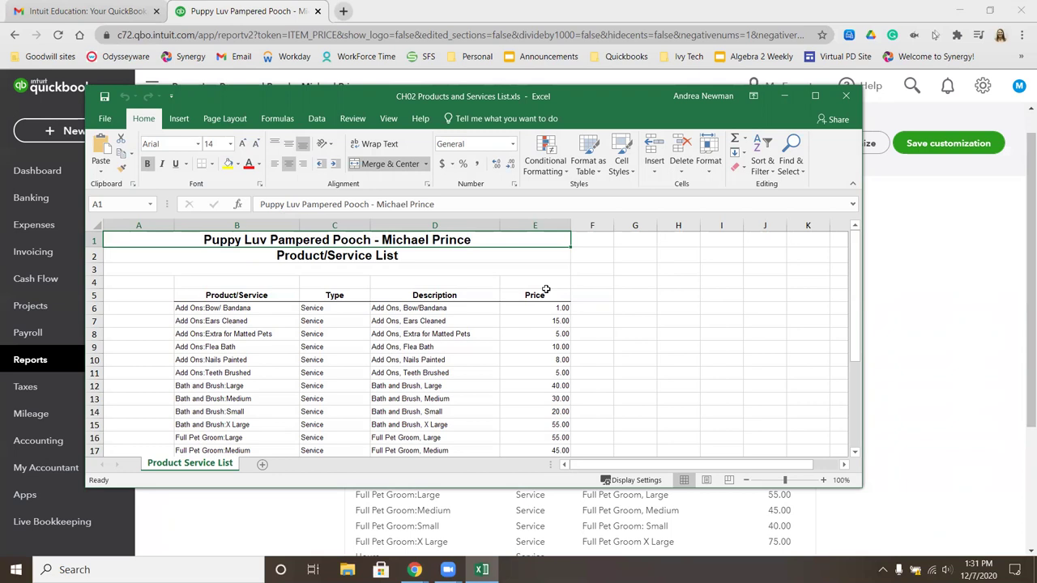
- Close Excel and return to the QuickBooks dashboard
click(846, 96)
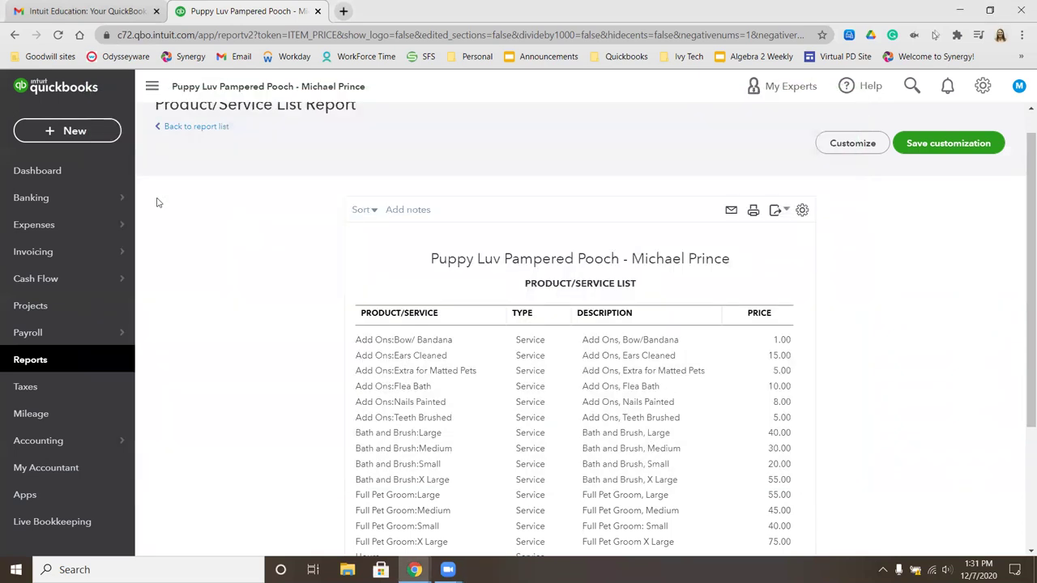
click(68, 172)
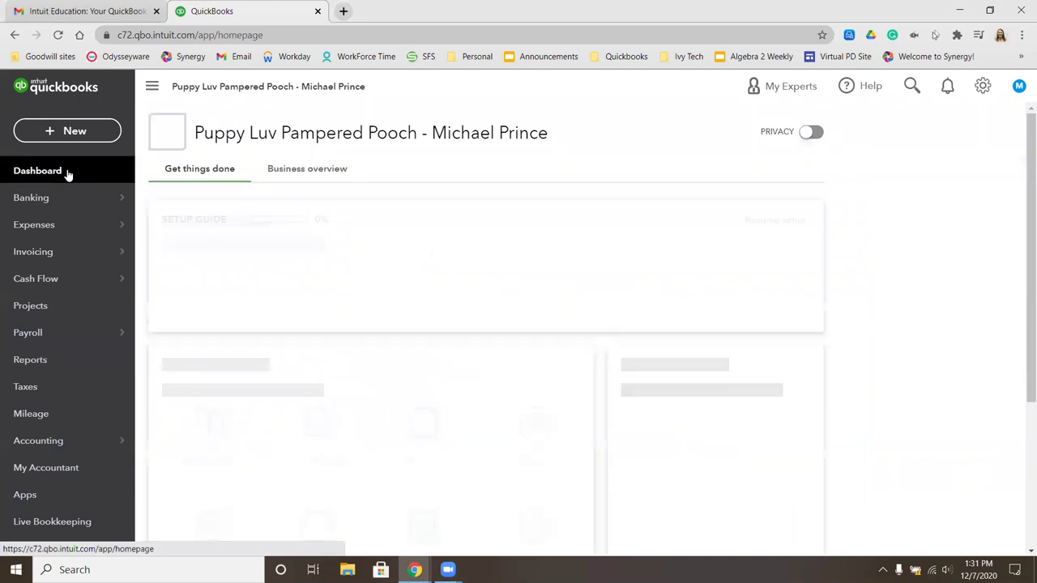